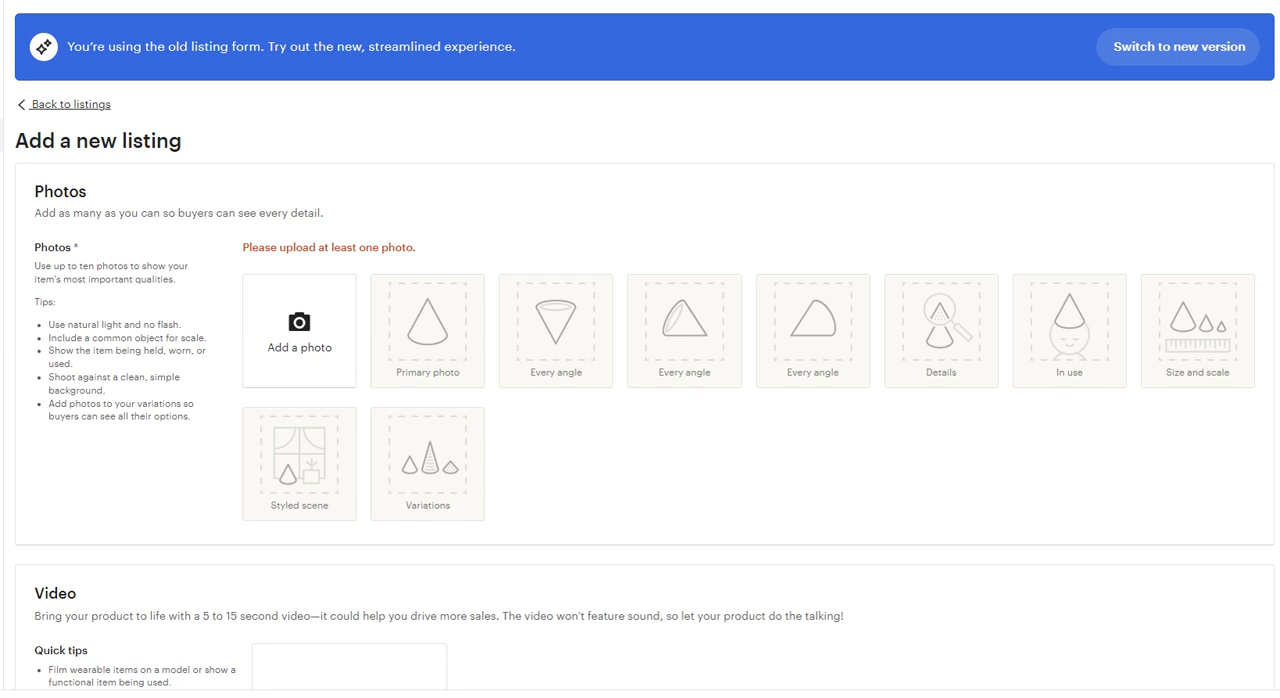
Upload the dinosaur wall decal image as the listing's primary photo
{"action": "left_click_drag", "start_coordinate": [985, 294], "coordinate": [255, 312]}
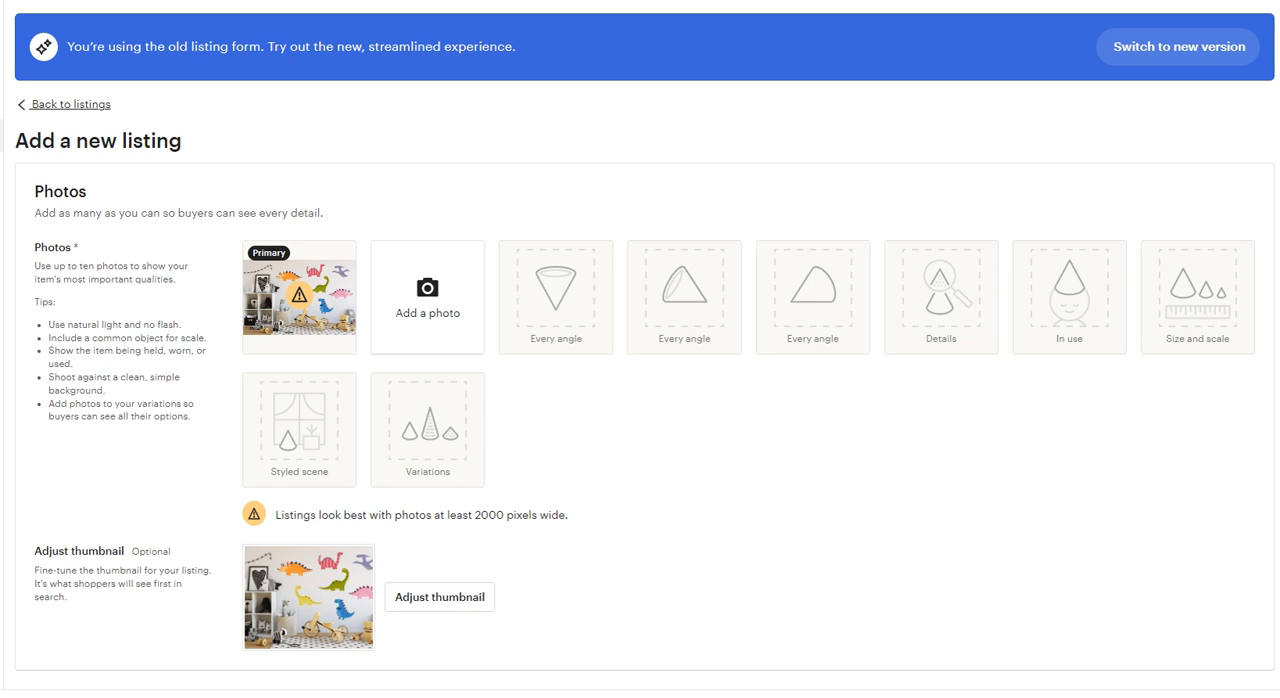
Try the tumbler color assortment image as the second listing photo, and remove it
{"action": "left_click_drag", "start_coordinate": [917, 390], "coordinate": [429, 318]}
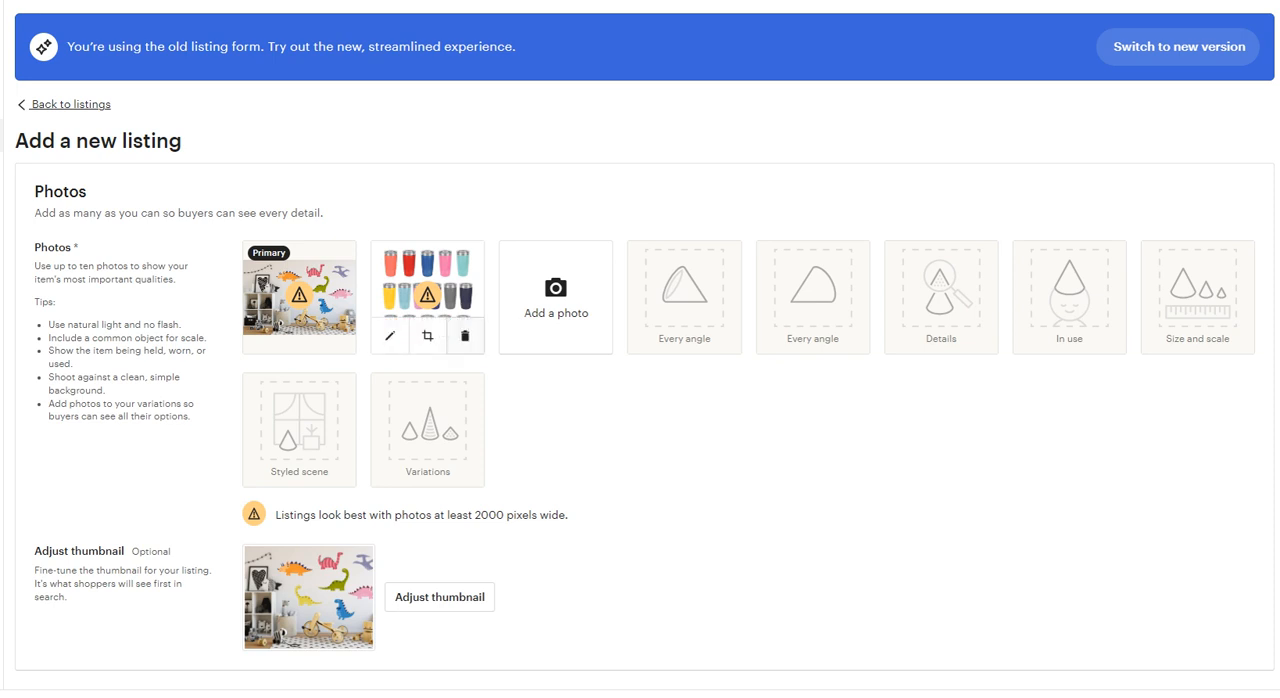
{"action": "left_click", "coordinate": [465, 336]}
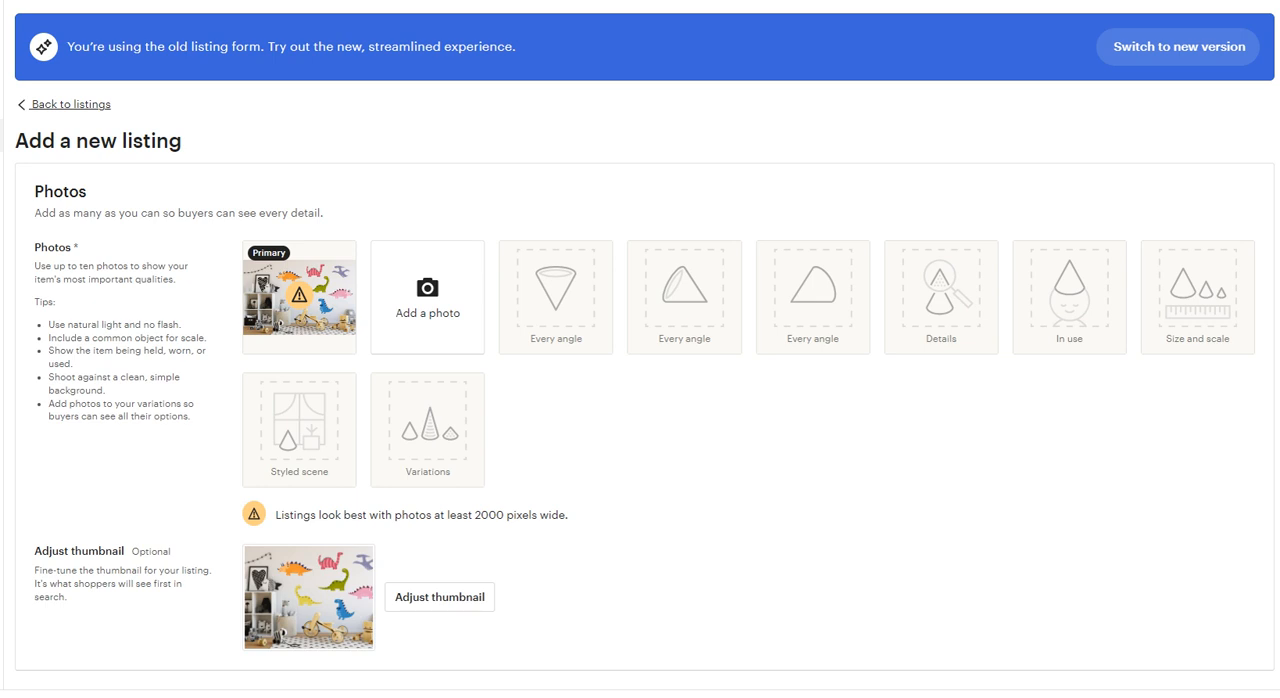
Try the wind chime size image as the second photo, view it at full size, and delete it
{"action": "left_click_drag", "start_coordinate": [615, 325], "coordinate": [480, 290]}
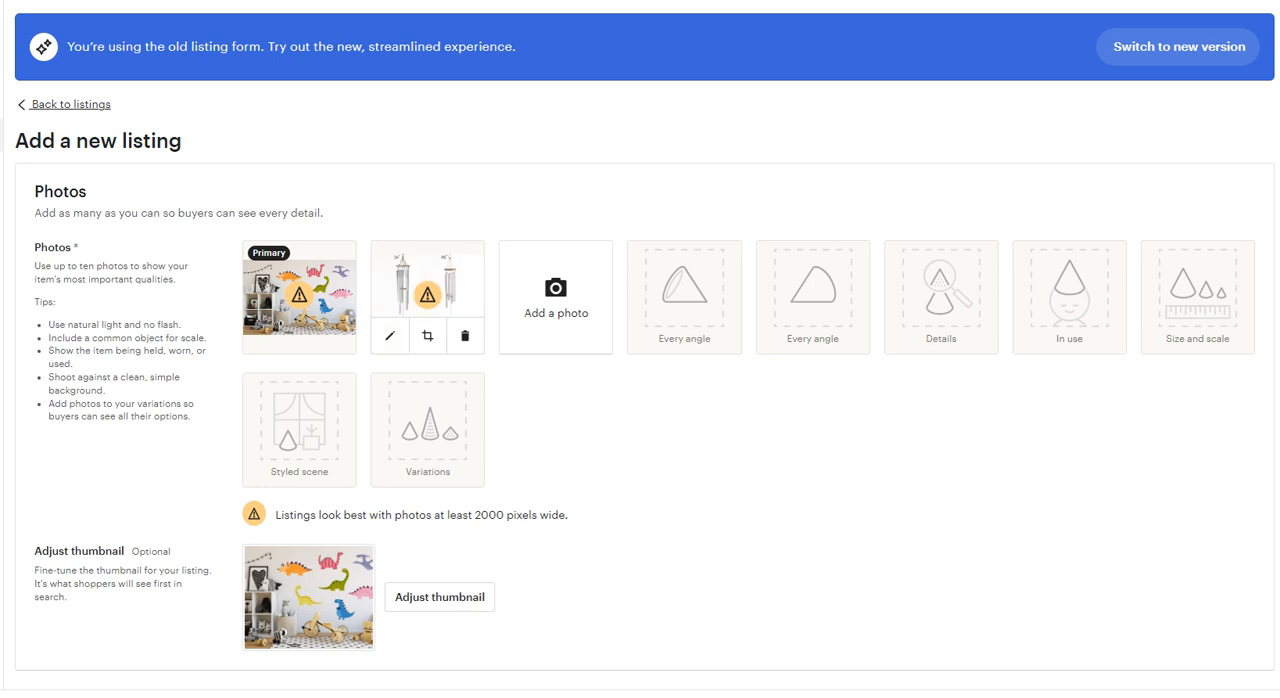
{"action": "left_click", "coordinate": [432, 284]}
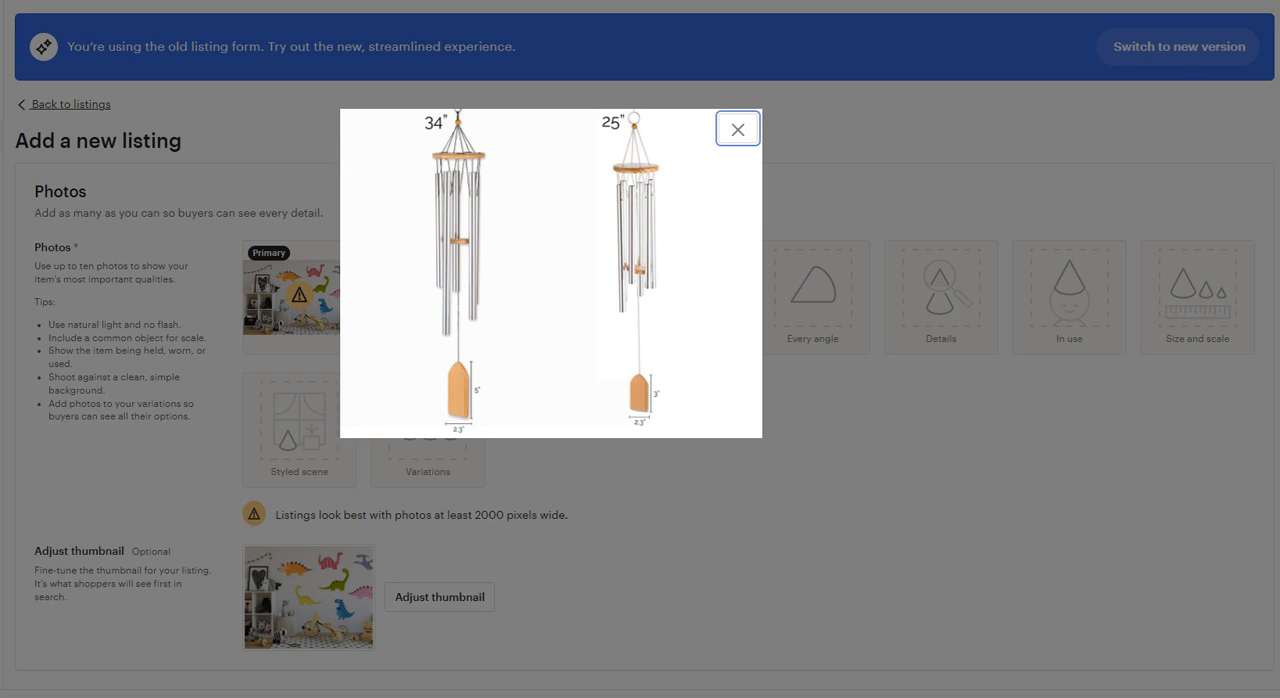
{"action": "left_click", "coordinate": [738, 130]}
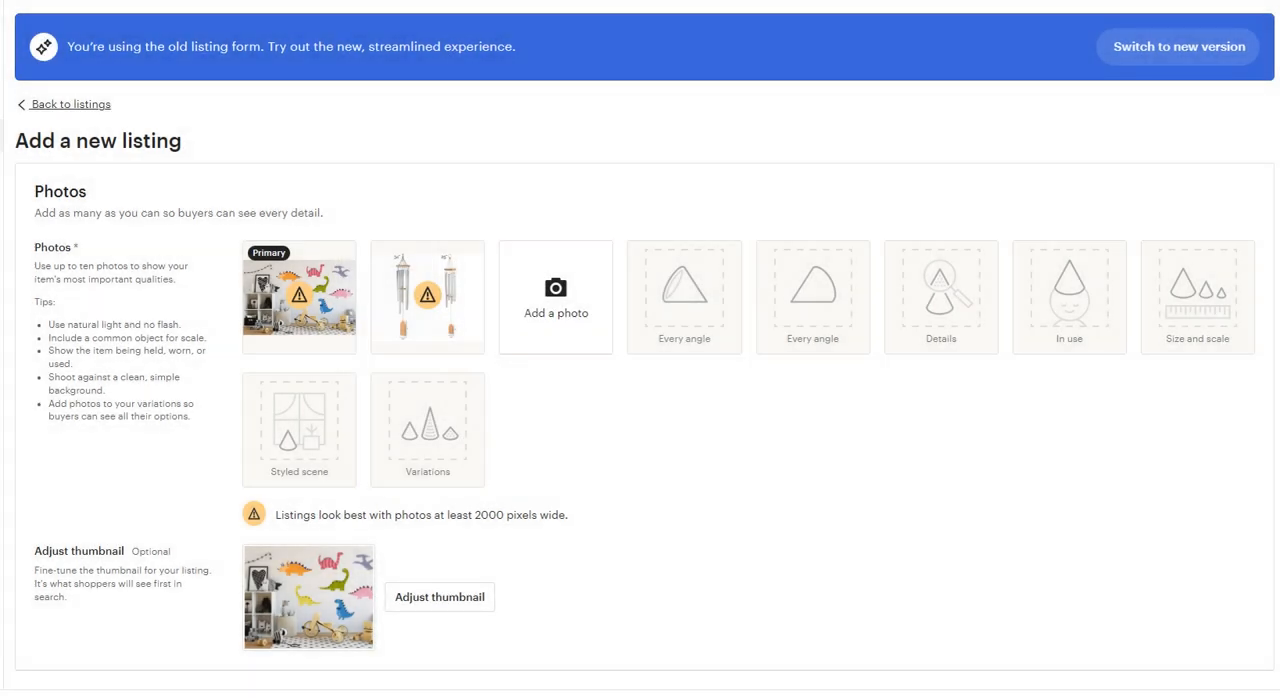
{"action": "left_click", "coordinate": [466, 337]}
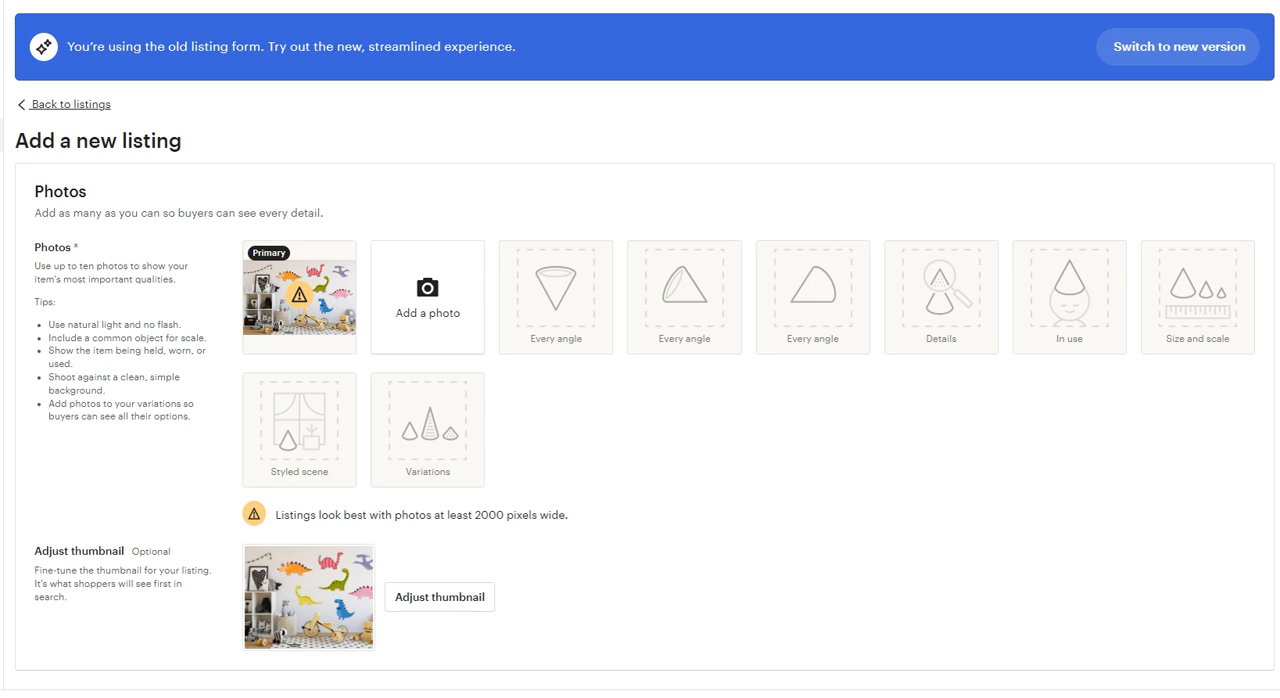
Upload the flower stencil dimensions image as the second listing photo and check it at full size
{"action": "left_click_drag", "start_coordinate": [1279, 318], "coordinate": [443, 318]}
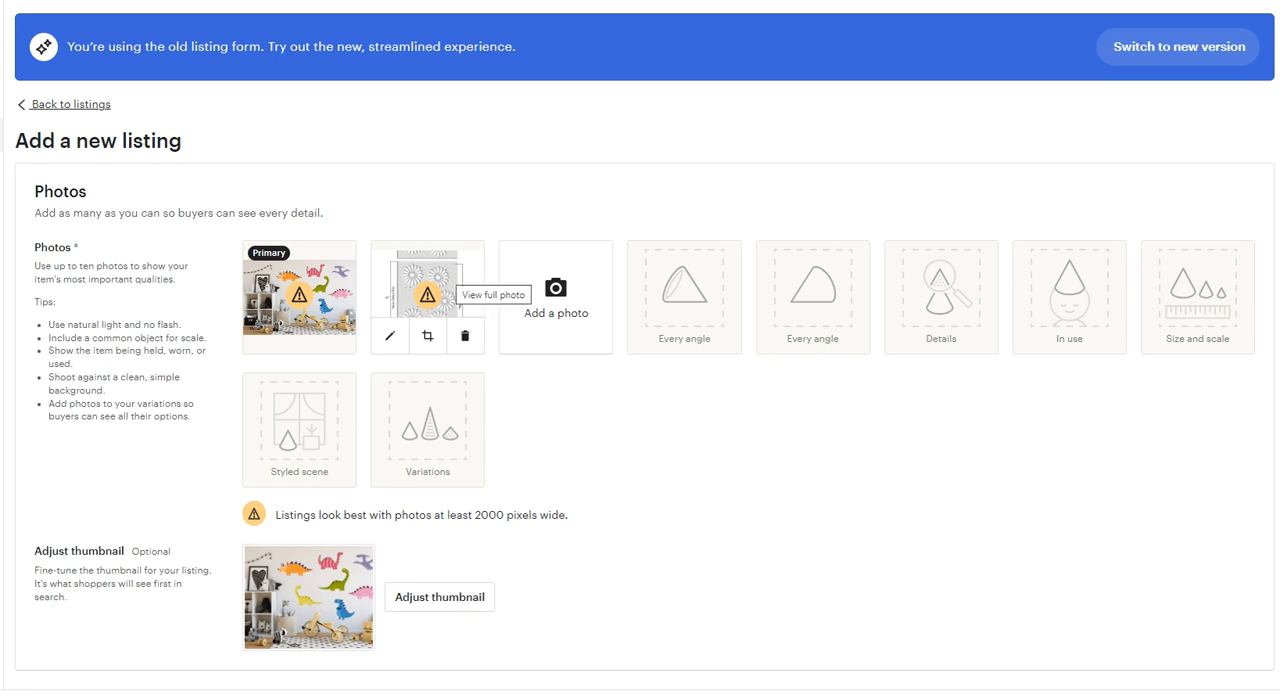
{"action": "left_click", "coordinate": [435, 287]}
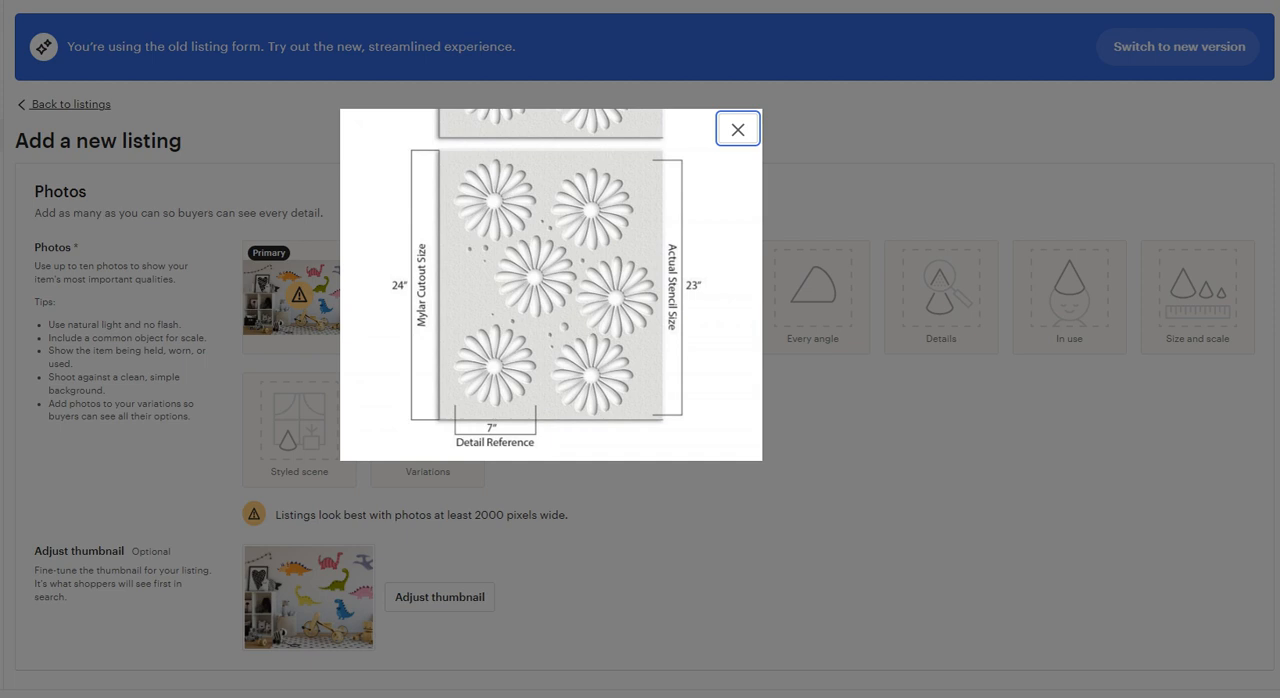
{"action": "left_click", "coordinate": [738, 129]}
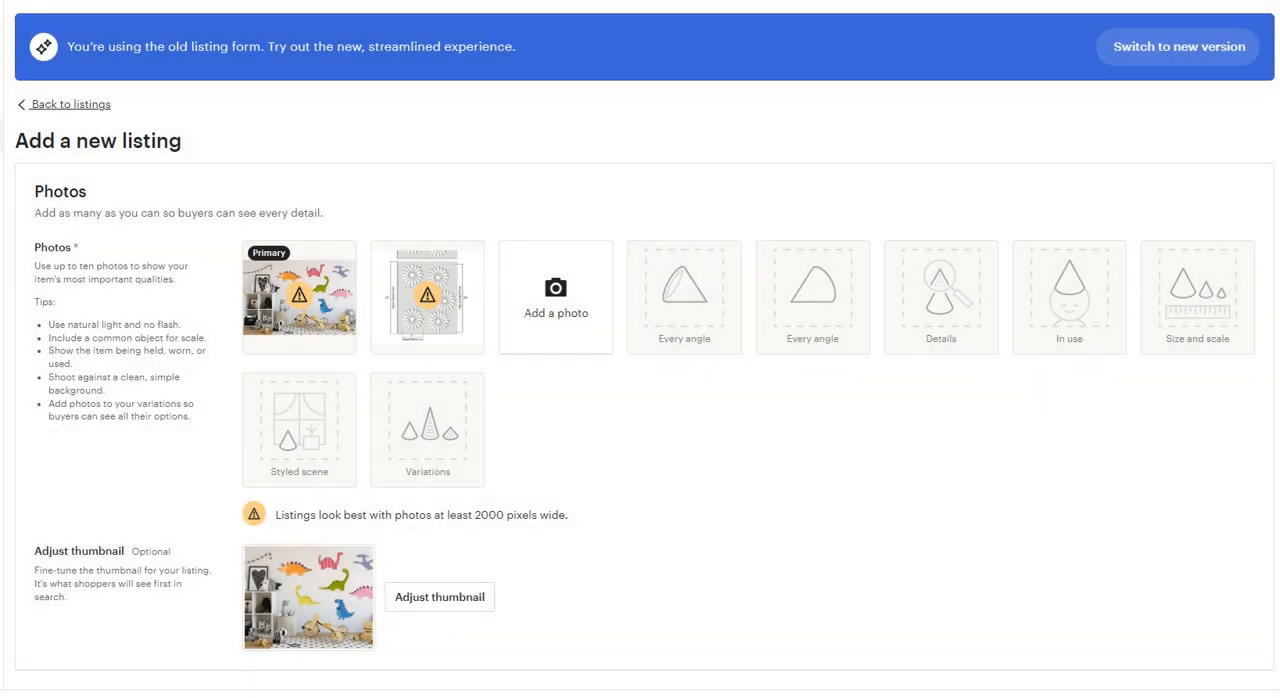
Upload the butterfly stencil on dark wood as the third photo and the butterfly wall scene as the fourth
{"action": "left_click_drag", "start_coordinate": [925, 398], "coordinate": [560, 330]}
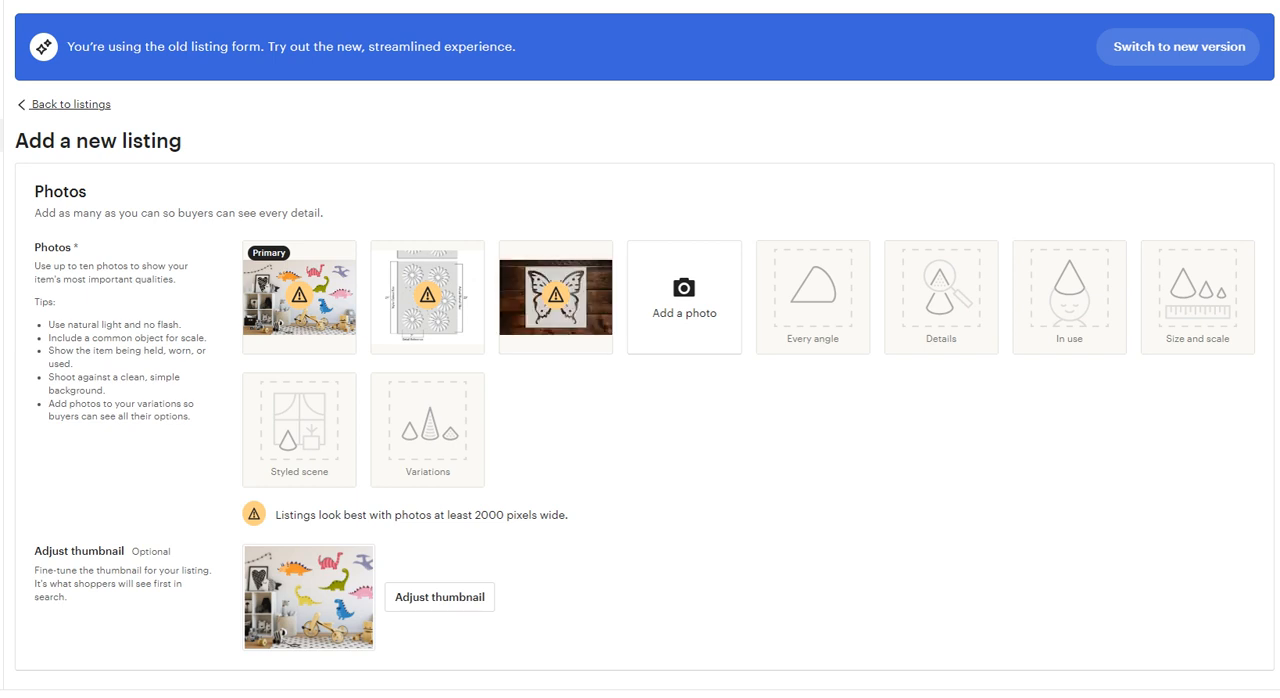
{"action": "left_click_drag", "start_coordinate": [1279, 450], "coordinate": [684, 315]}
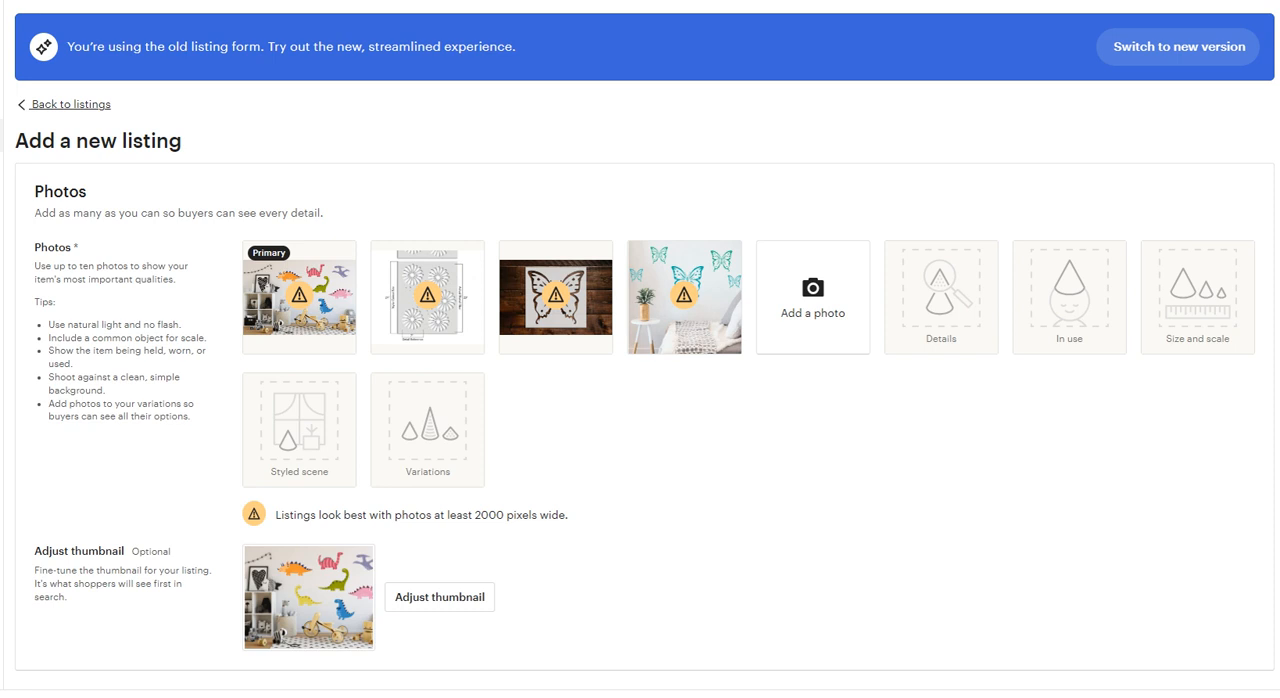
Fill in the About this listing details as I did, A finished product and Made To Order
{"action": "scroll", "coordinate": [640, 350], "scroll_direction": "down", "scroll_amount": 4}
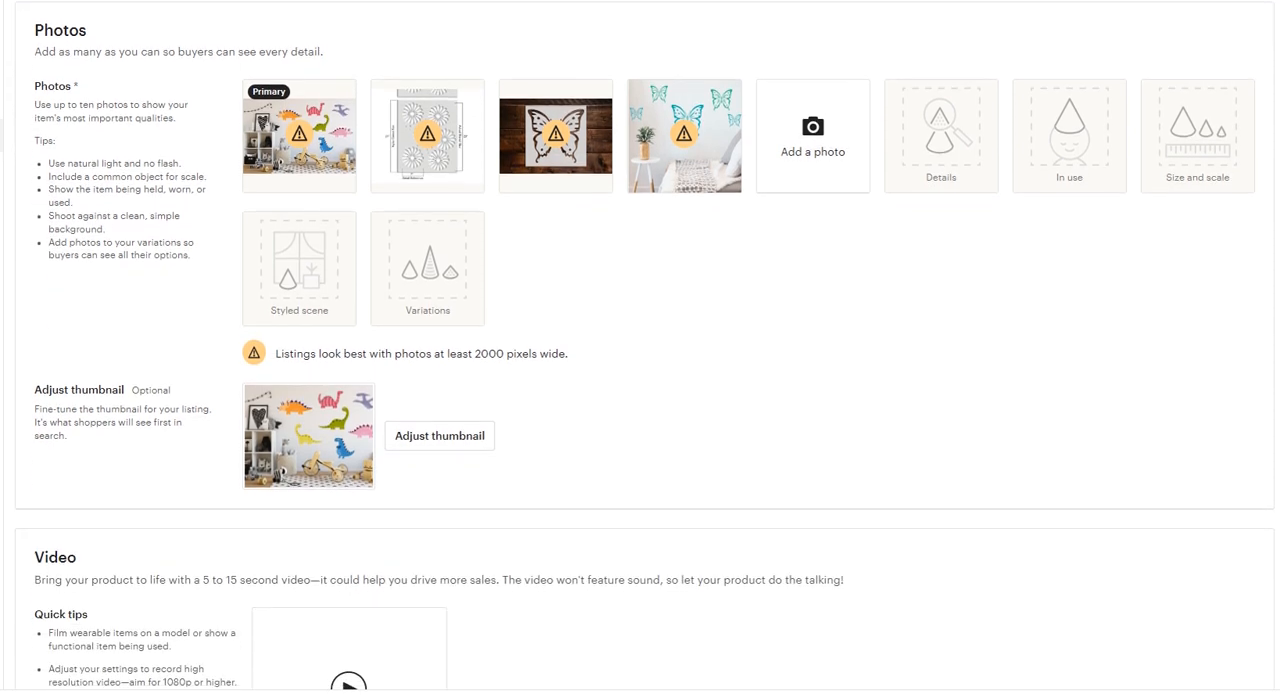
{"action": "scroll", "coordinate": [640, 350], "scroll_direction": "down", "scroll_amount": 1}
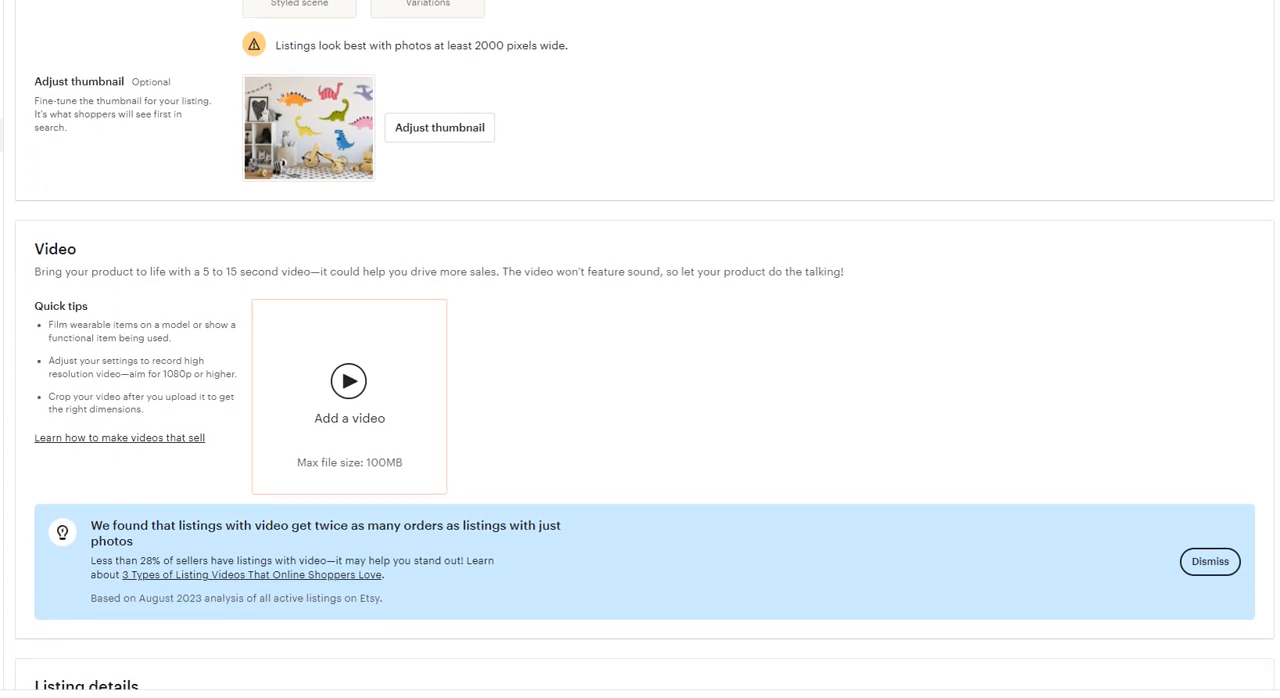
{"action": "scroll", "coordinate": [640, 350], "scroll_direction": "down", "scroll_amount": 3}
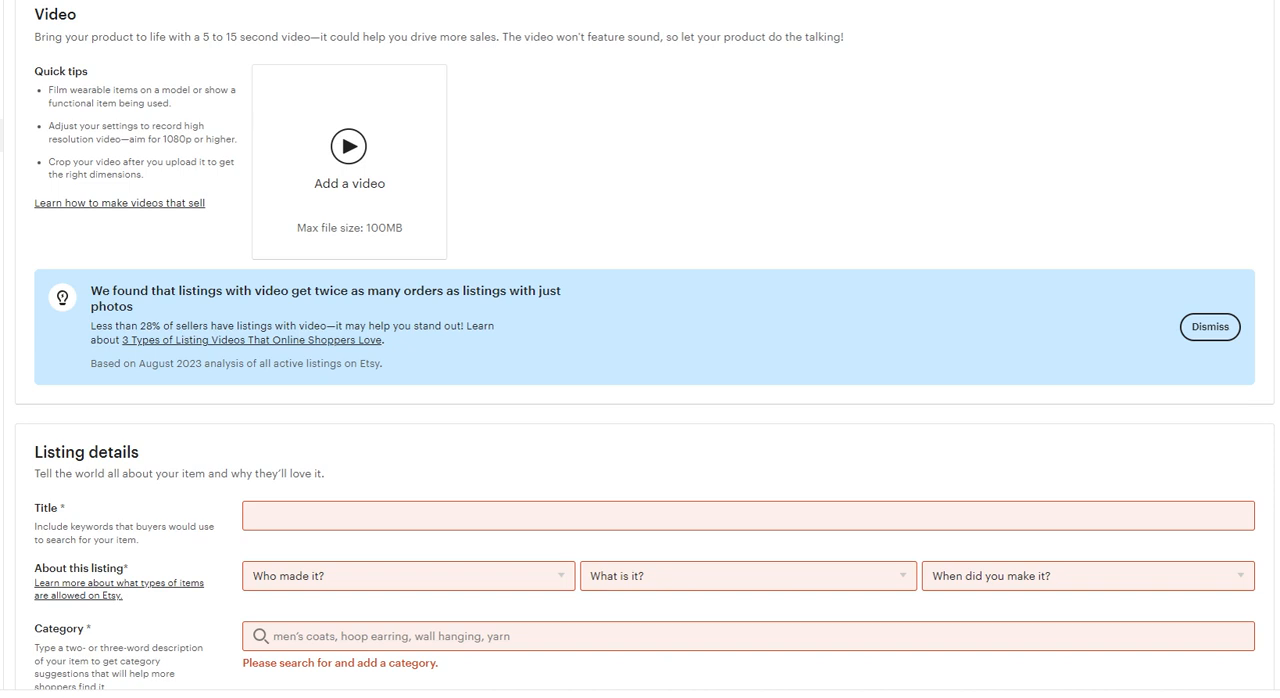
{"action": "scroll", "coordinate": [748, 428], "scroll_direction": "down", "scroll_amount": 3}
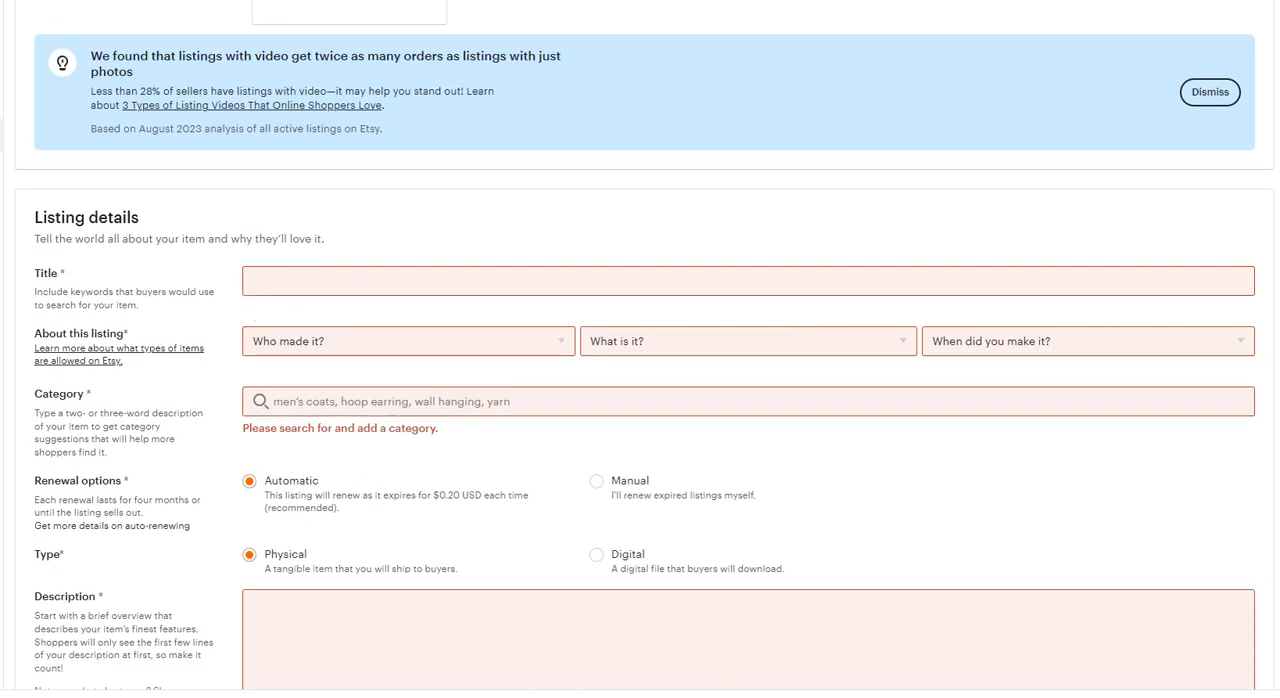
{"action": "left_click", "coordinate": [408, 341]}
{"action": "left_click", "coordinate": [285, 391]}
{"action": "left_click", "coordinate": [680, 341]}
{"action": "left_click", "coordinate": [660, 391]}
{"action": "left_click", "coordinate": [1087, 341]}
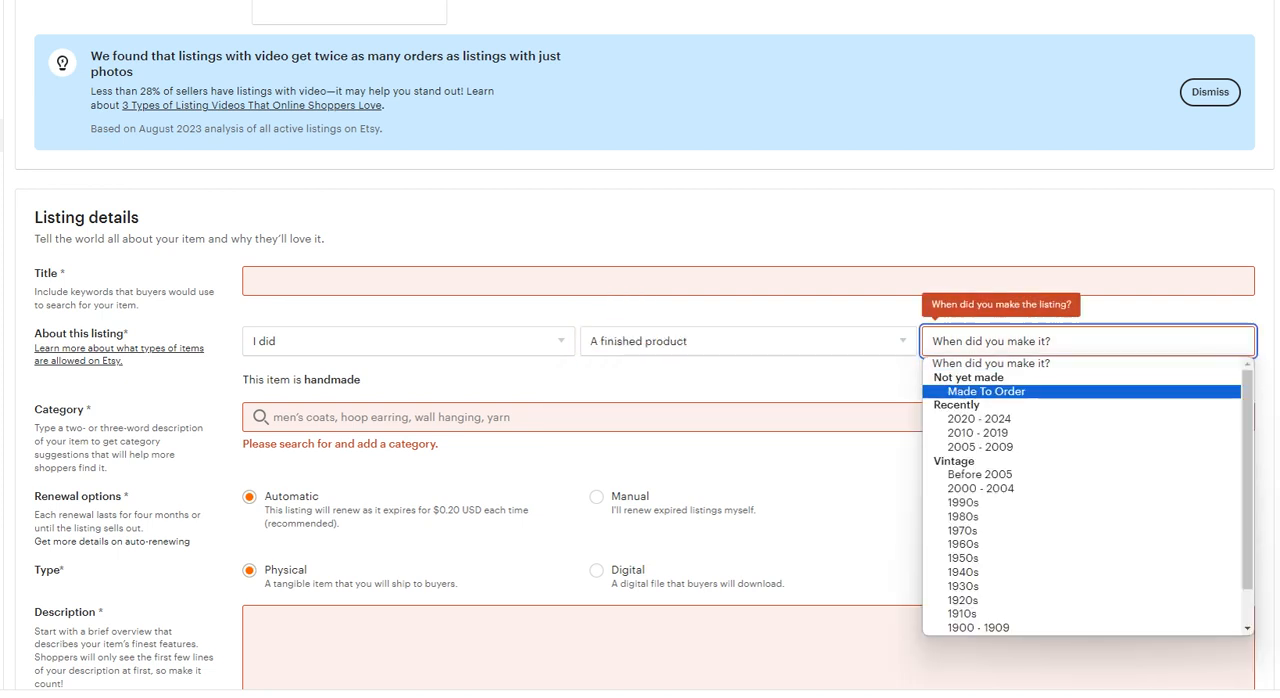
{"action": "left_click", "coordinate": [971, 397]}
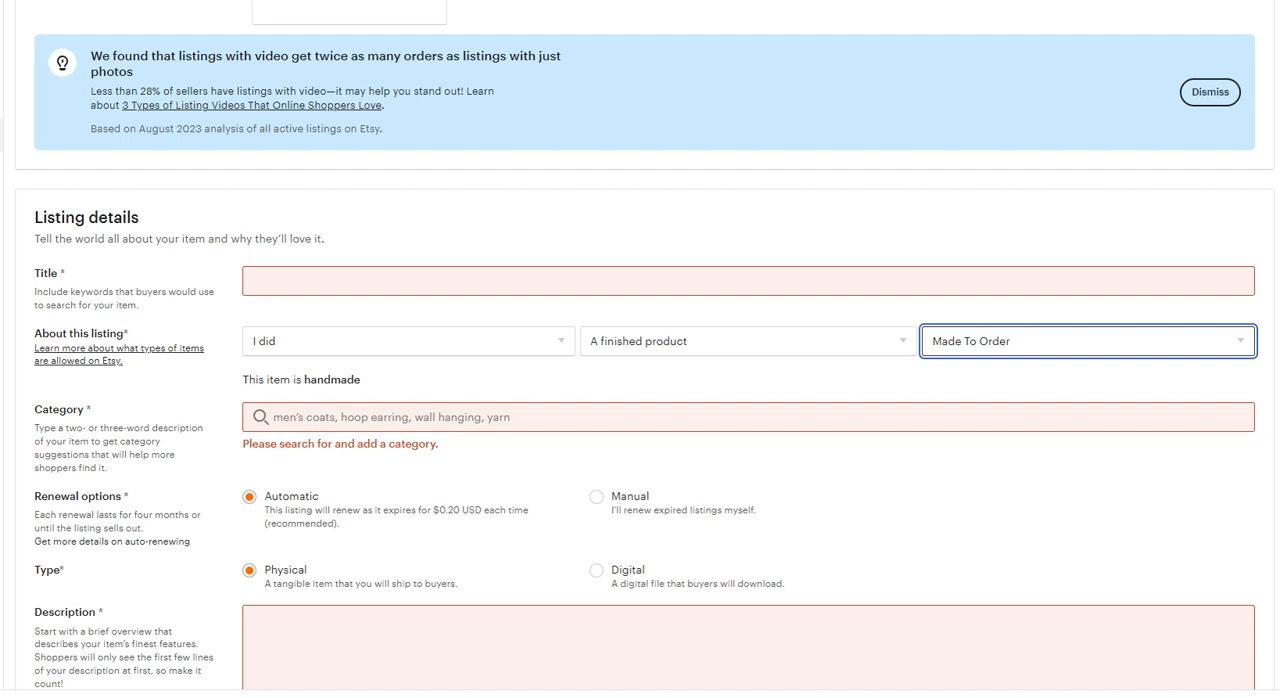
Set the listing's category to Shapes, under Wall Decals & Murals, from the common categories
{"action": "left_click", "coordinate": [253, 281]}
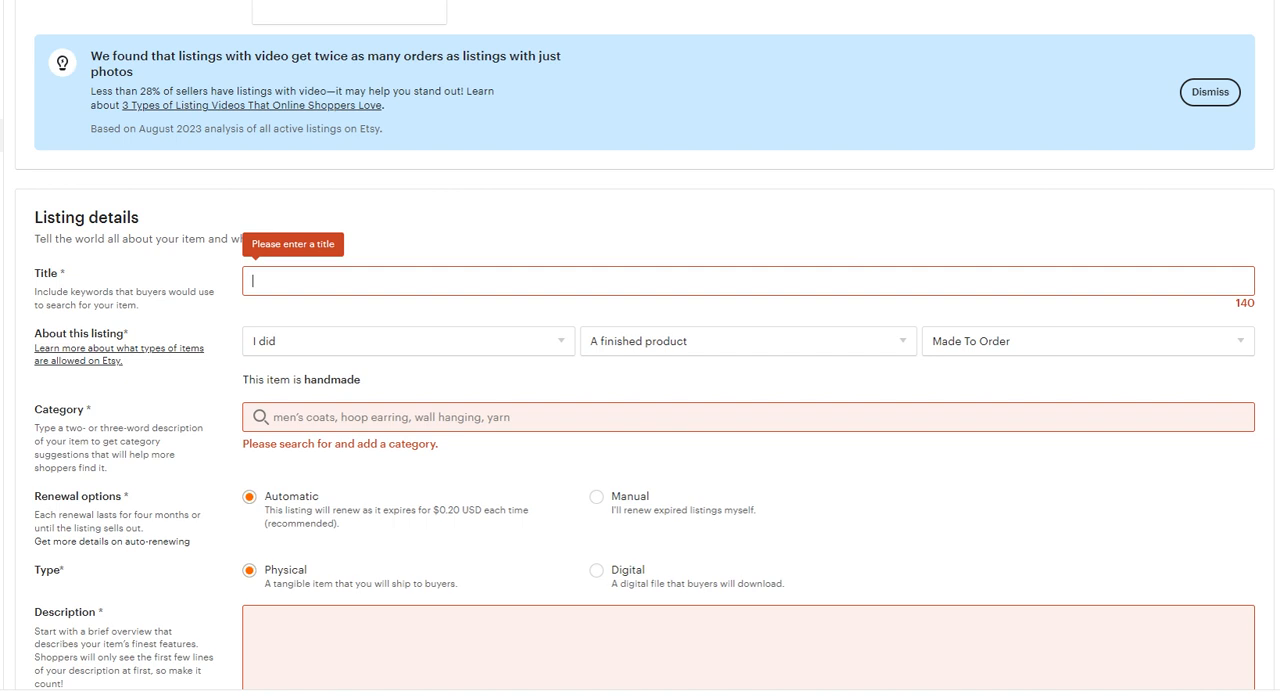
{"action": "scroll", "coordinate": [640, 350], "scroll_direction": "up", "scroll_amount": 1}
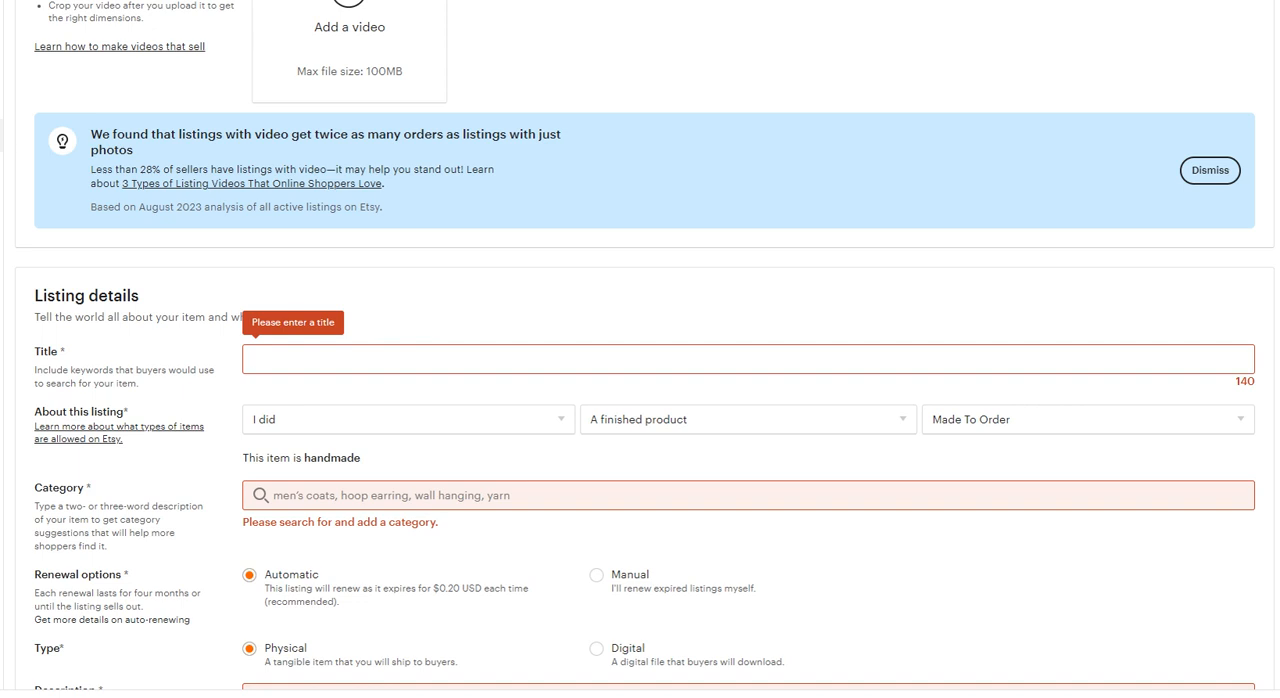
{"action": "left_click", "coordinate": [400, 495]}
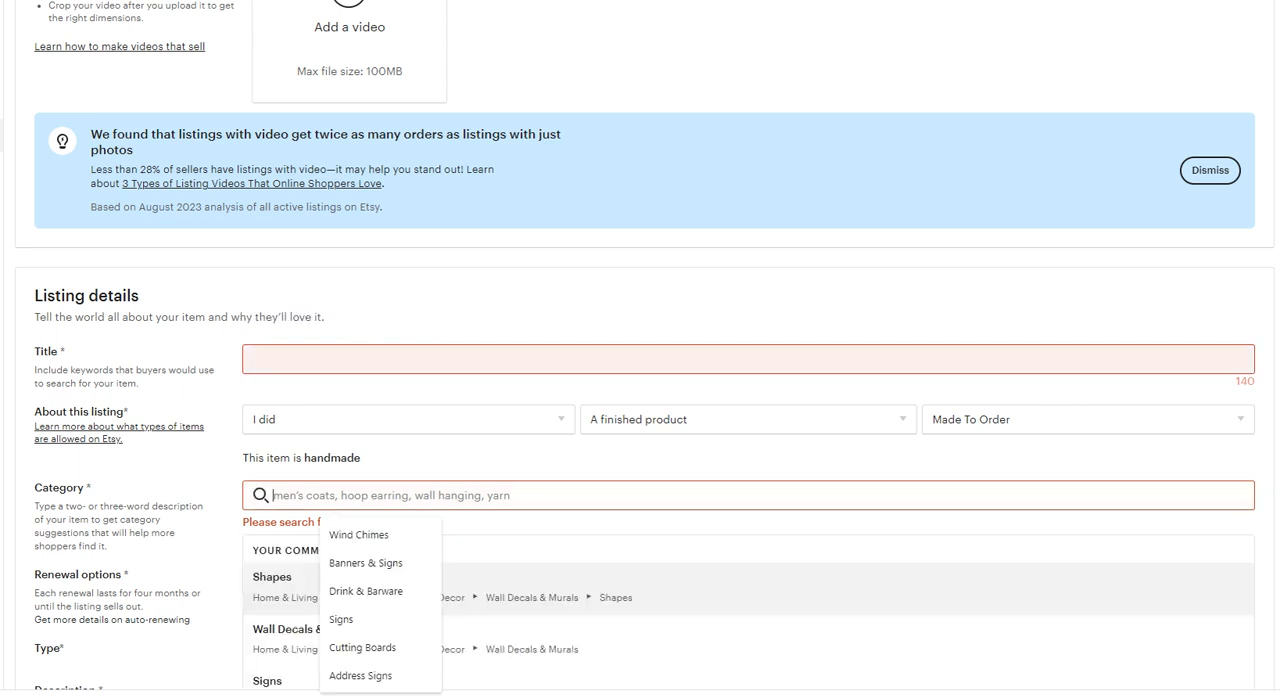
{"action": "scroll", "coordinate": [644, 348], "scroll_direction": "down", "scroll_amount": 1}
{"action": "scroll", "coordinate": [644, 348], "scroll_direction": "down", "scroll_amount": 2}
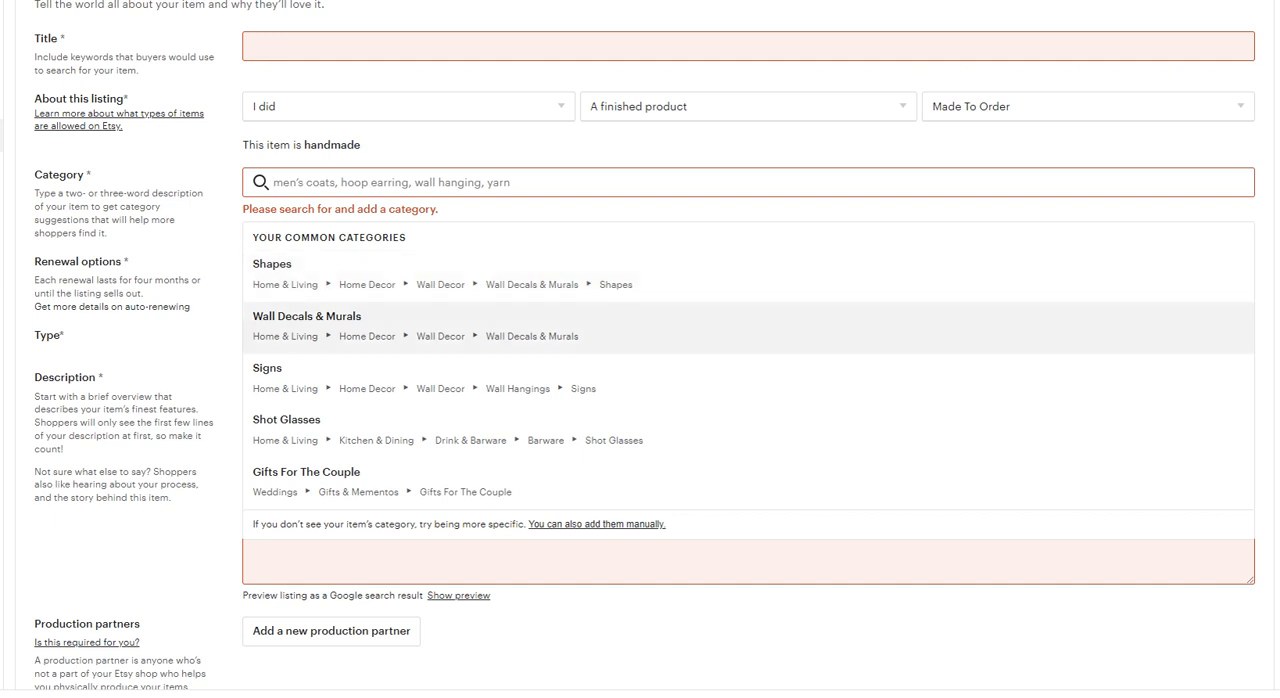
{"action": "left_click", "coordinate": [400, 275]}
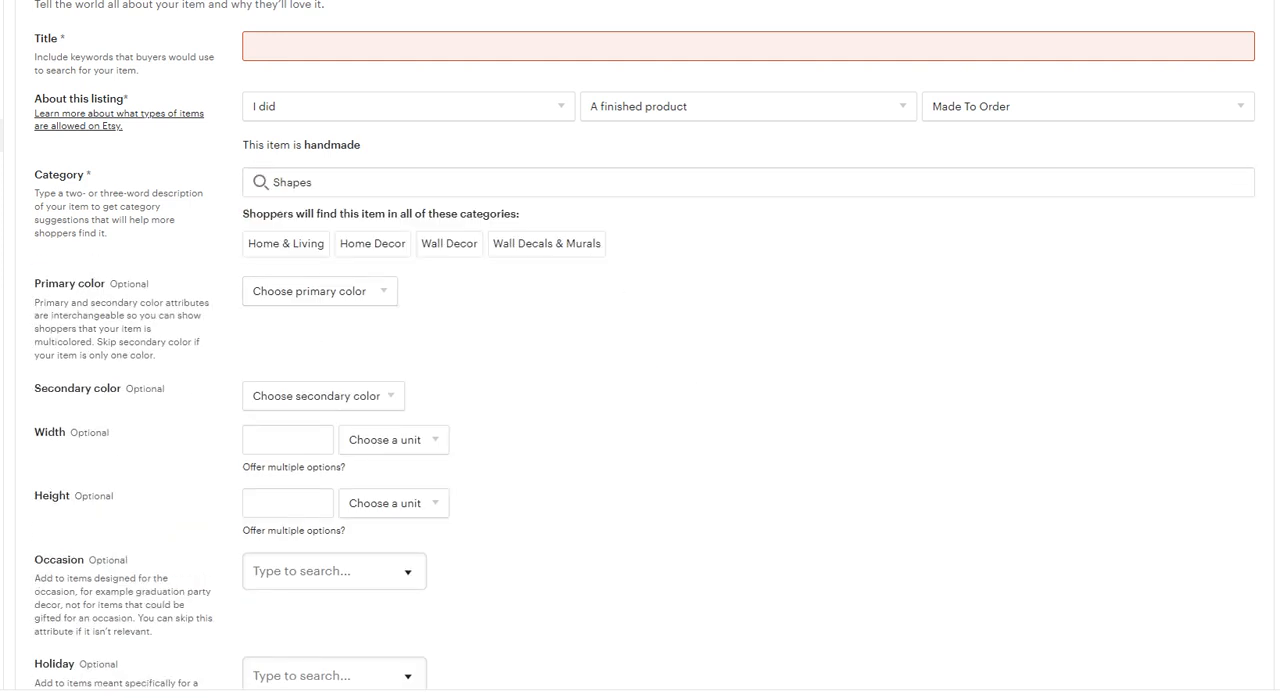
Examine the available Occasion attribute options for the listing without choosing one
{"action": "scroll", "coordinate": [400, 400], "scroll_direction": "down", "scroll_amount": 2}
{"action": "left_click", "coordinate": [300, 414]}
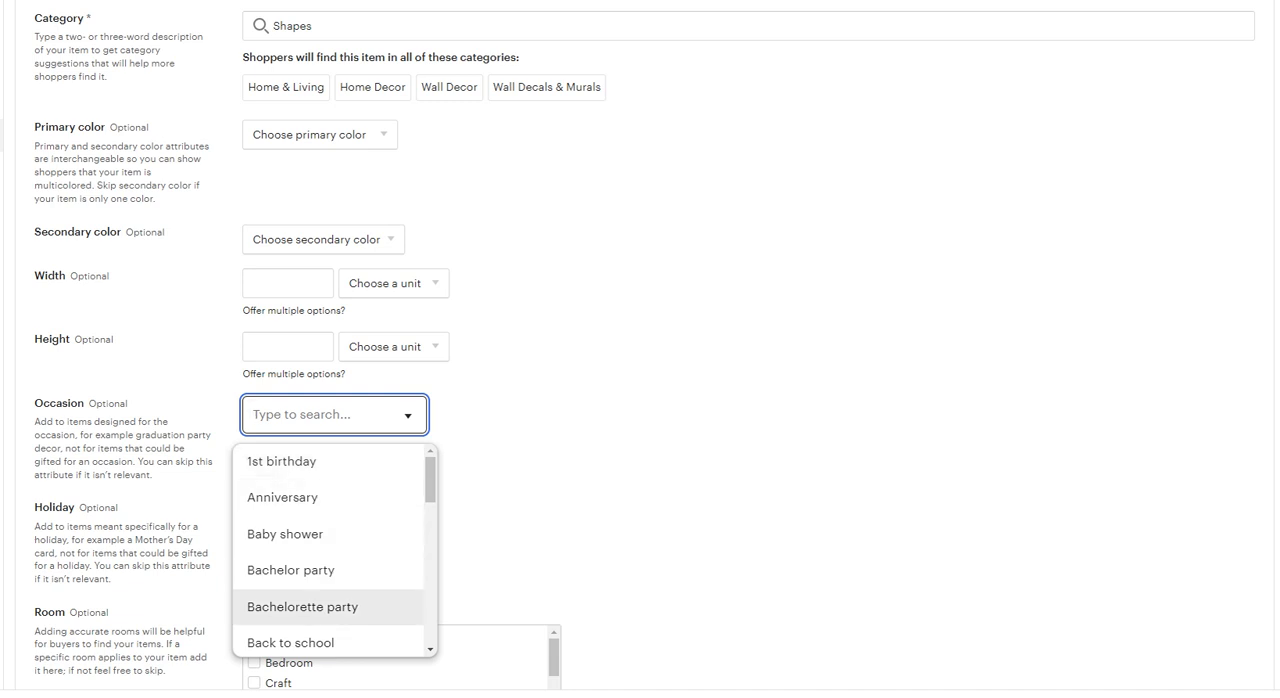
{"action": "scroll", "coordinate": [330, 550], "scroll_direction": "down", "scroll_amount": 1}
{"action": "scroll", "coordinate": [330, 550], "scroll_direction": "down", "scroll_amount": 2}
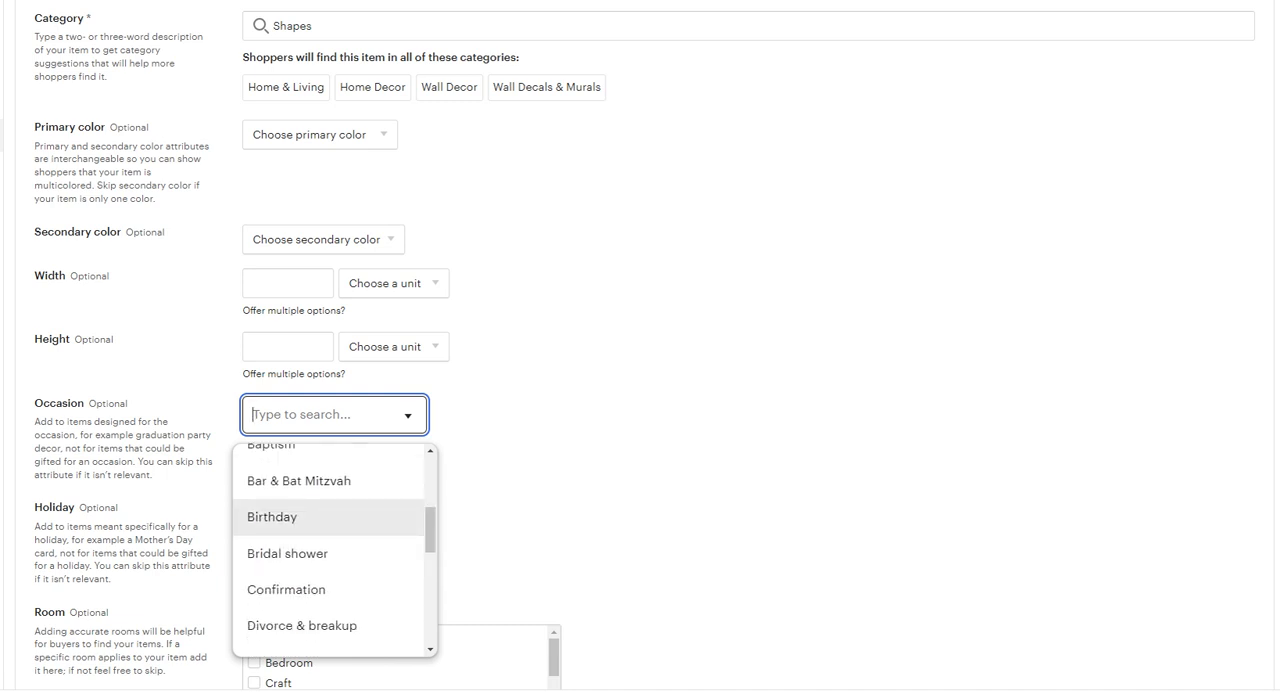
{"action": "scroll", "coordinate": [330, 528], "scroll_direction": "up", "scroll_amount": 2}
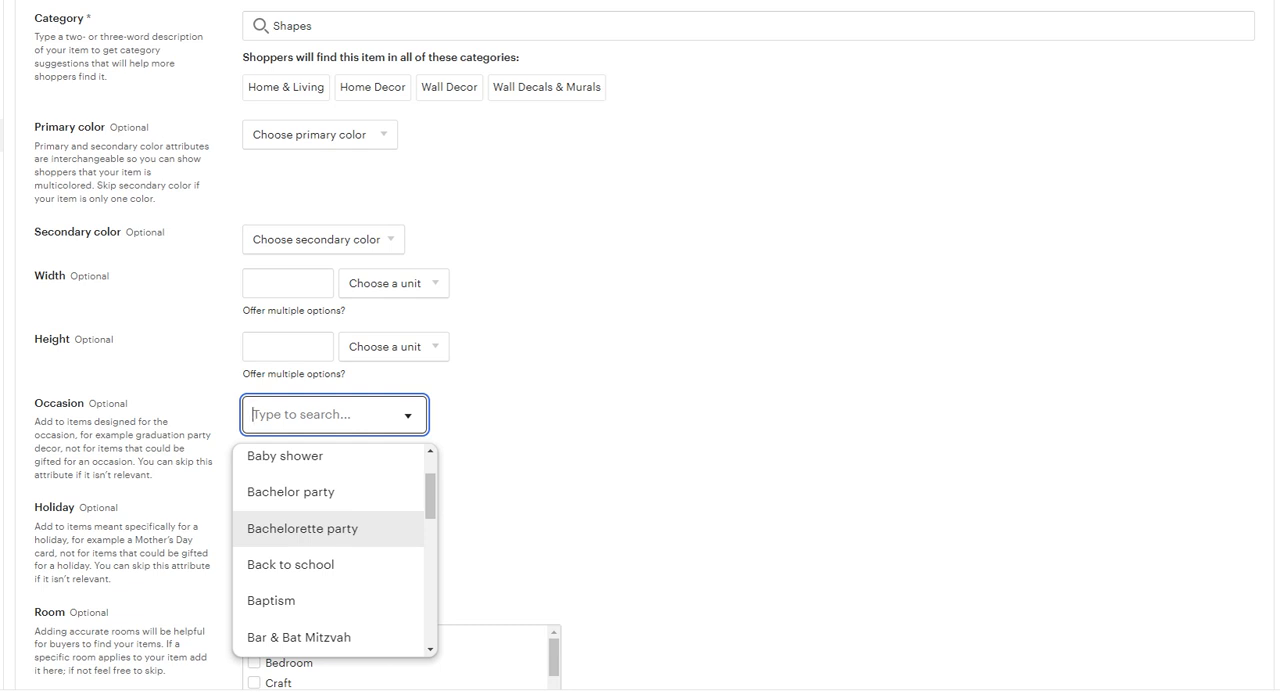
{"action": "scroll", "coordinate": [330, 528], "scroll_direction": "up", "scroll_amount": 2}
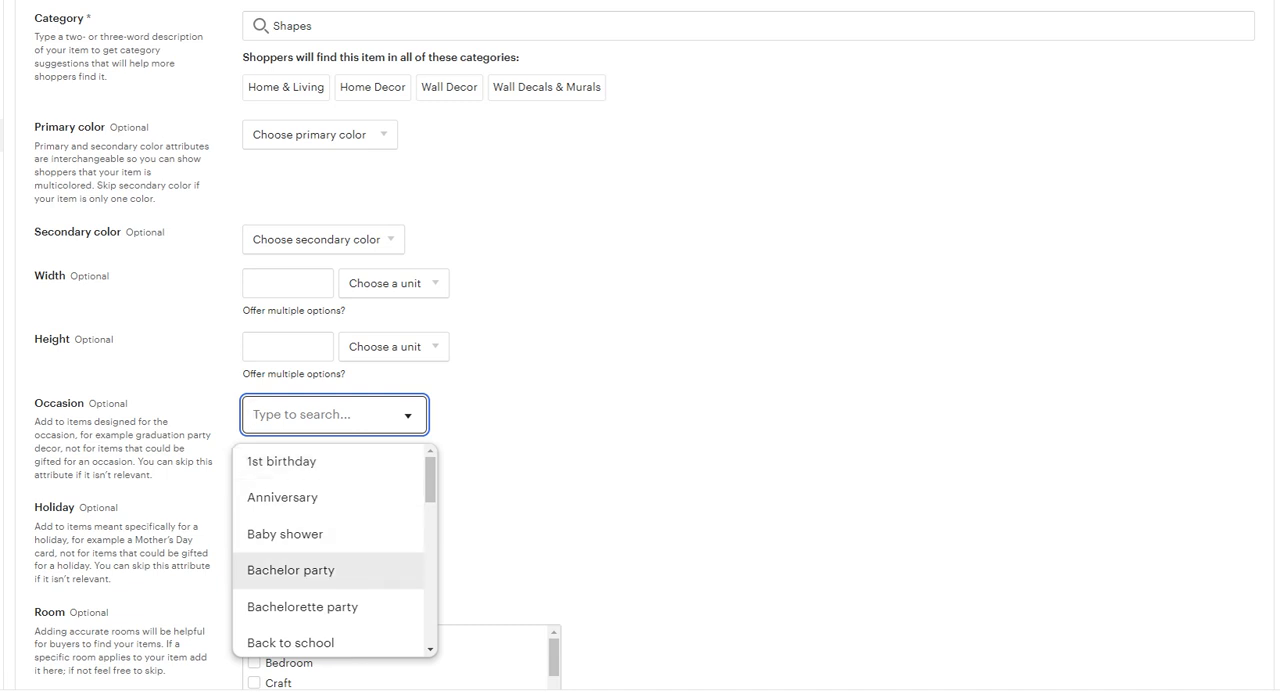
{"action": "scroll", "coordinate": [330, 550], "scroll_direction": "down", "scroll_amount": 1}
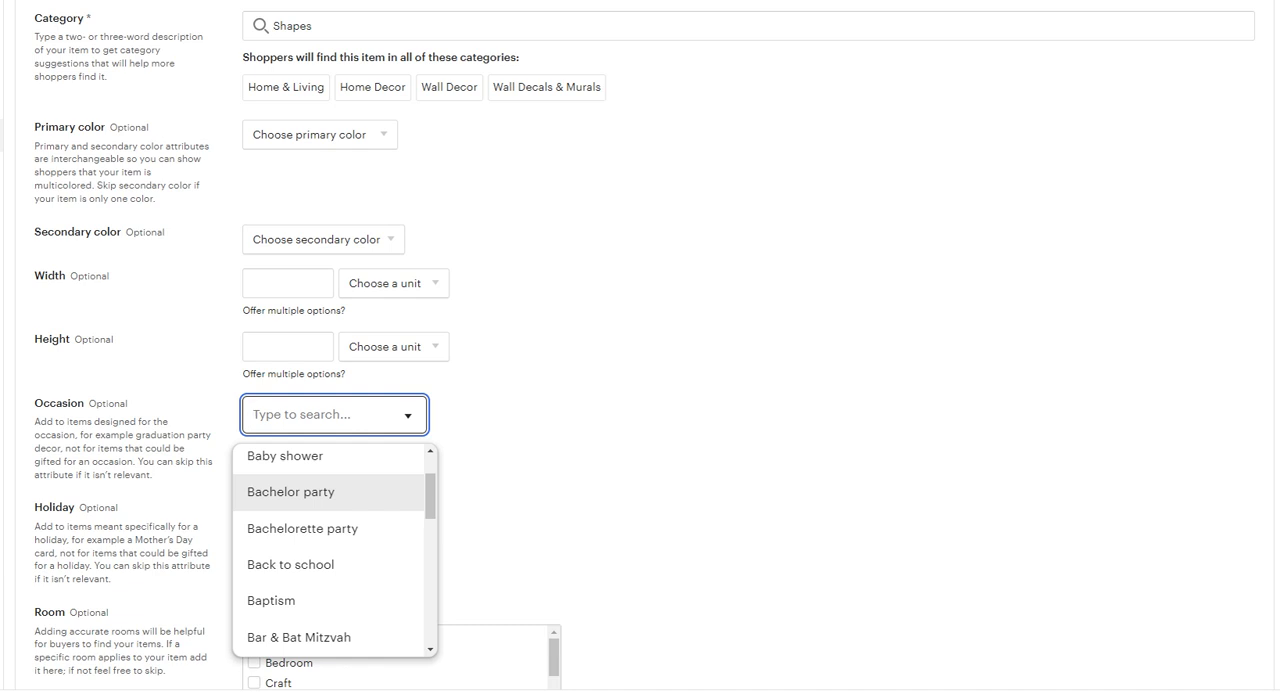
{"action": "scroll", "coordinate": [330, 495], "scroll_direction": "down", "scroll_amount": 3}
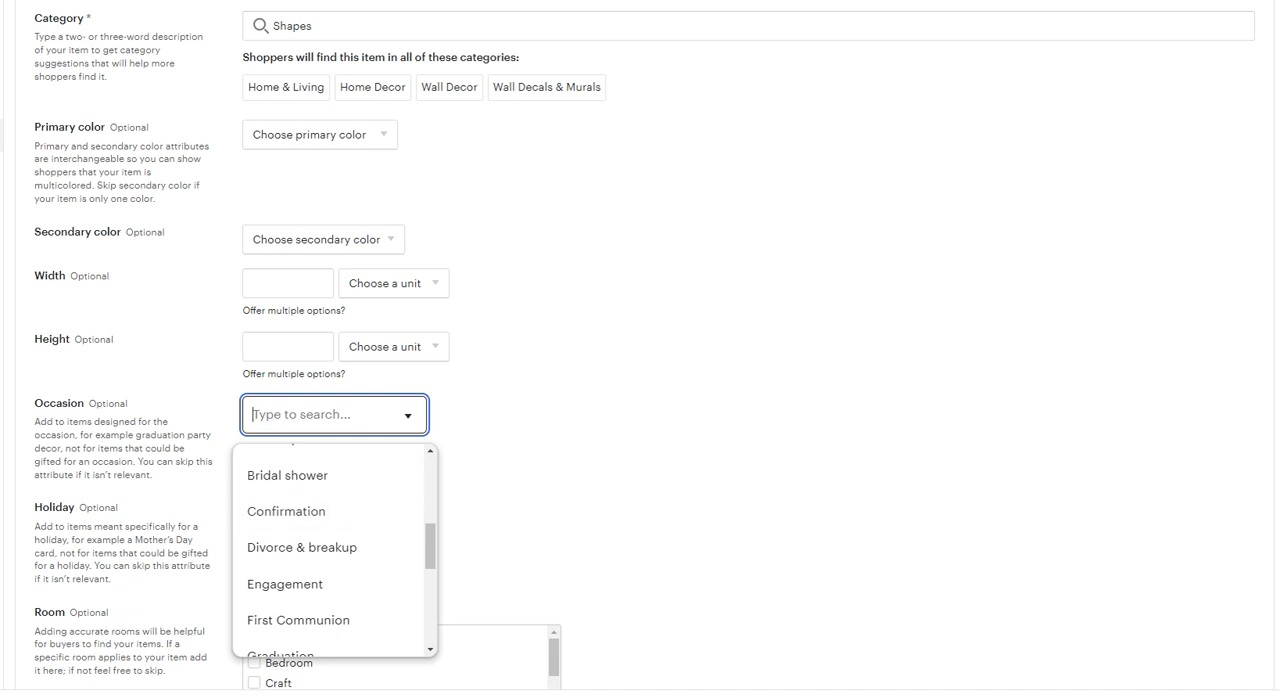
{"action": "left_click", "coordinate": [500, 500]}
Examine the Holiday attribute options without choosing one, and review the room, renewal, type and description fields
{"action": "left_click", "coordinate": [330, 519]}
{"action": "scroll", "coordinate": [335, 519], "scroll_direction": "down", "scroll_amount": 1}
{"action": "scroll", "coordinate": [335, 519], "scroll_direction": "down", "scroll_amount": 3}
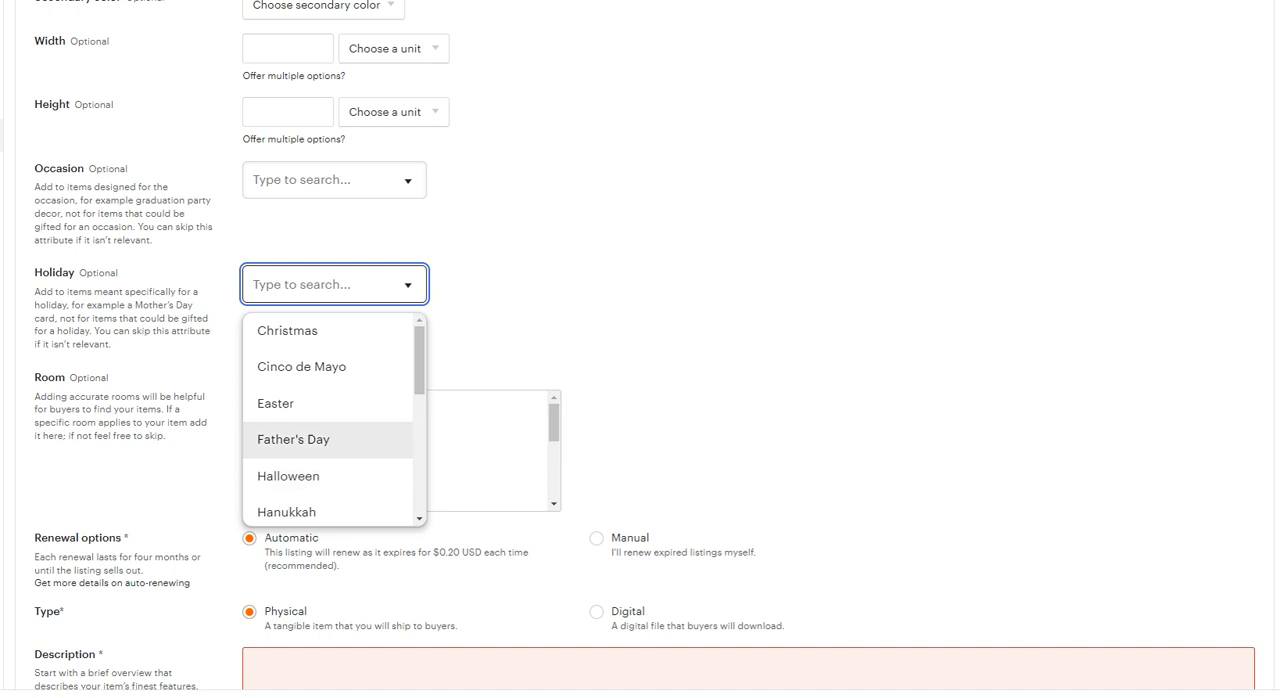
{"action": "left_click", "coordinate": [620, 335]}
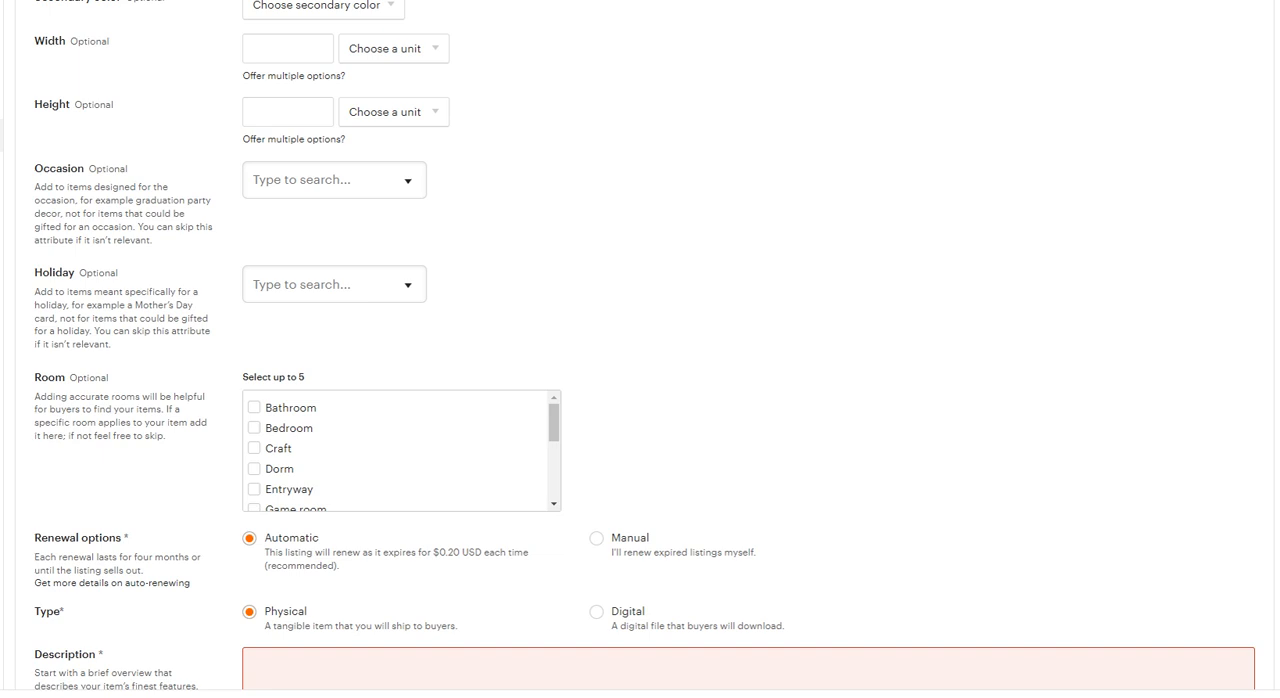
{"action": "scroll", "coordinate": [640, 350], "scroll_direction": "down", "scroll_amount": 2}
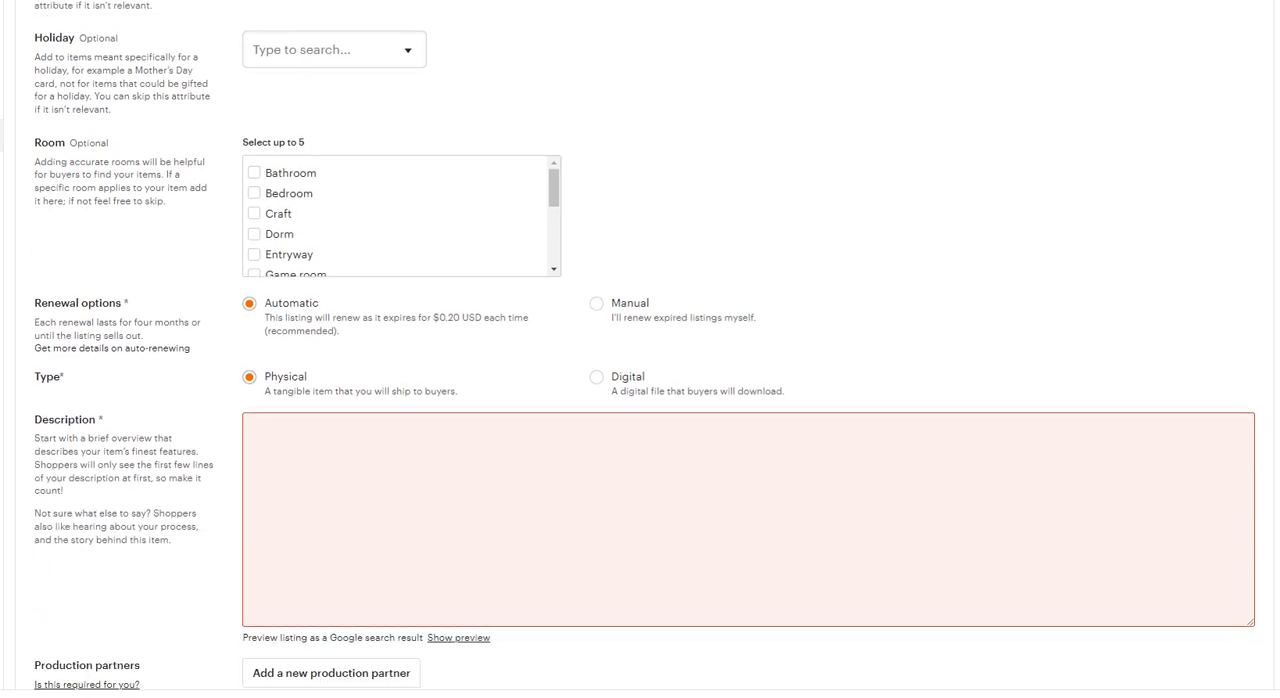
{"action": "scroll", "coordinate": [640, 350], "scroll_direction": "down", "scroll_amount": 1}
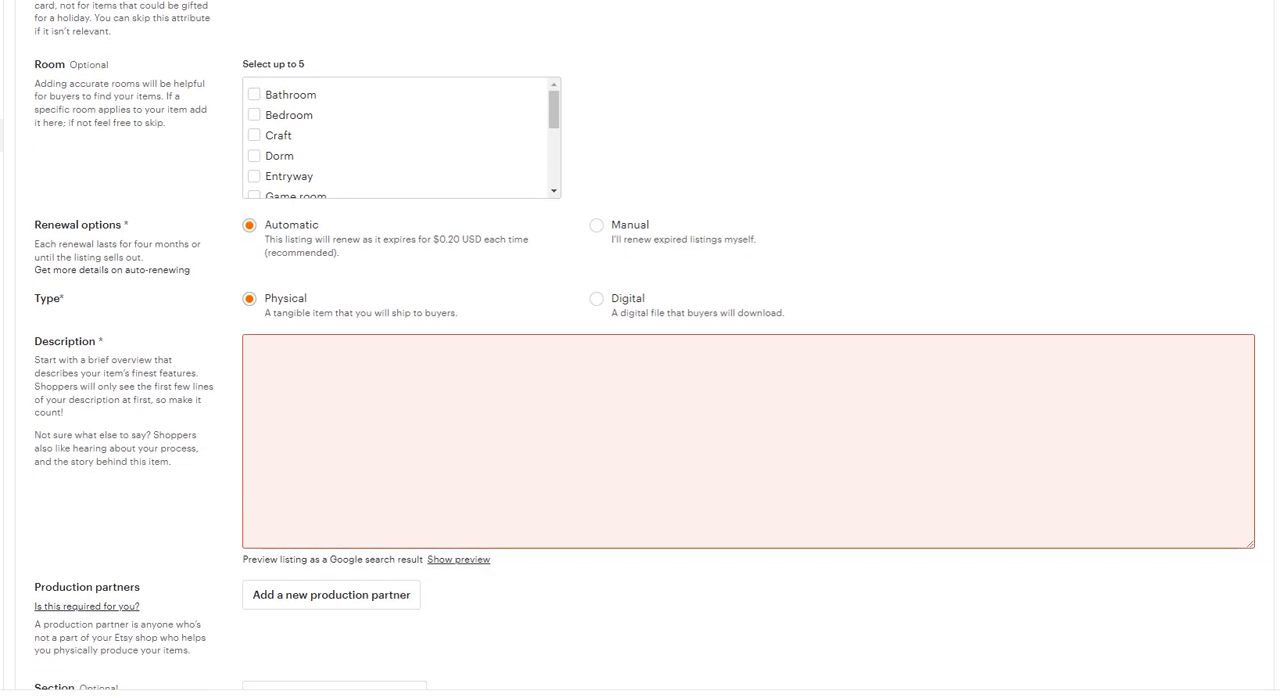
{"action": "scroll", "coordinate": [640, 350], "scroll_direction": "up", "scroll_amount": 2}
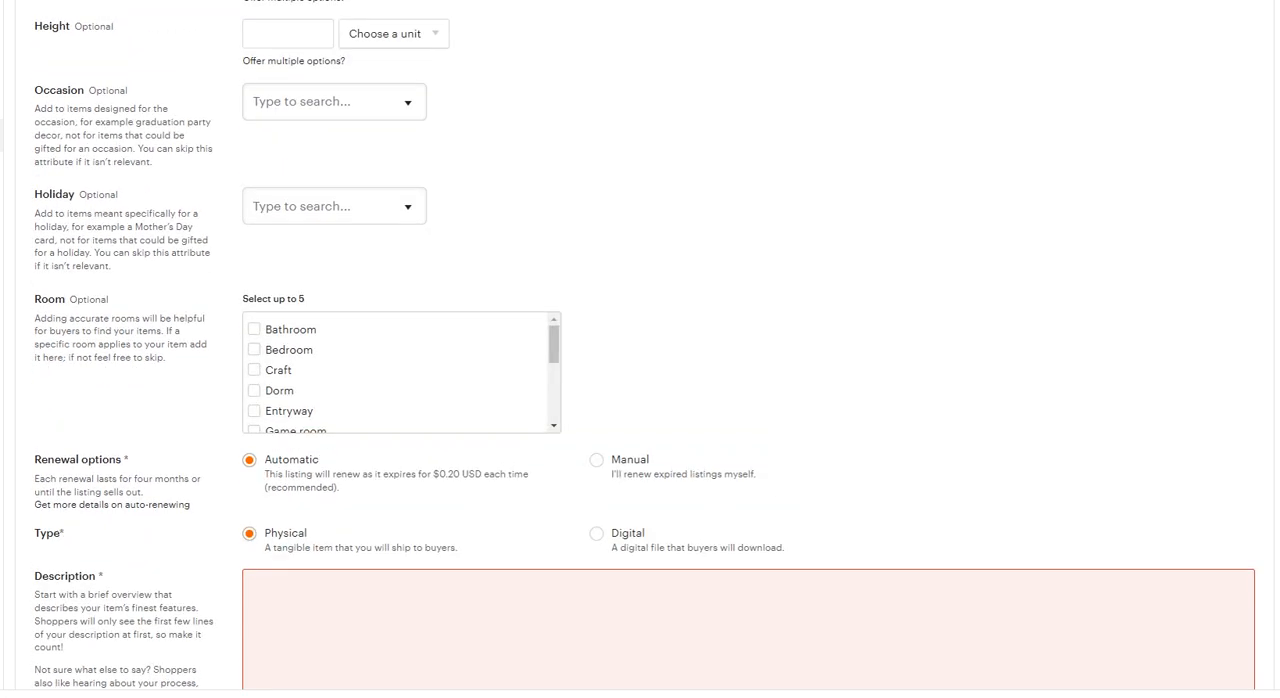
{"action": "scroll", "coordinate": [640, 350], "scroll_direction": "down", "scroll_amount": 4}
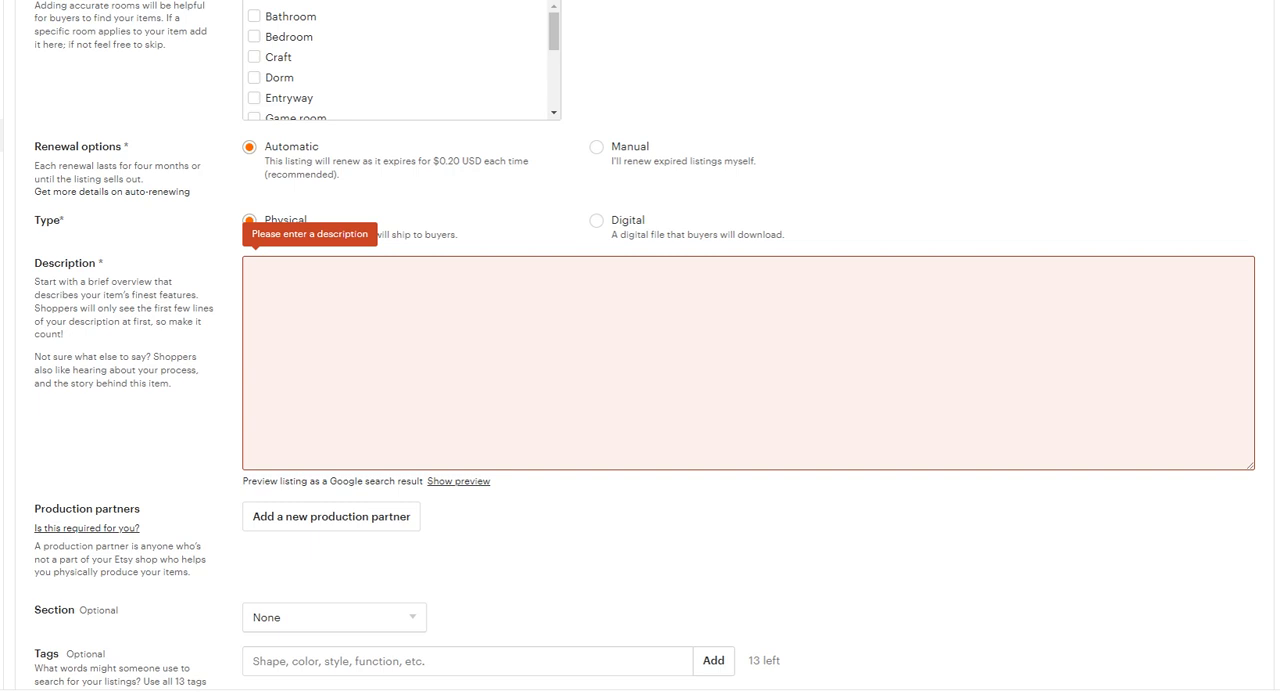
Review the description, production partners, section, tags and materials fields, checking the section choices and tag suggestions without selecting any
{"action": "scroll", "coordinate": [640, 350], "scroll_direction": "down", "scroll_amount": 1}
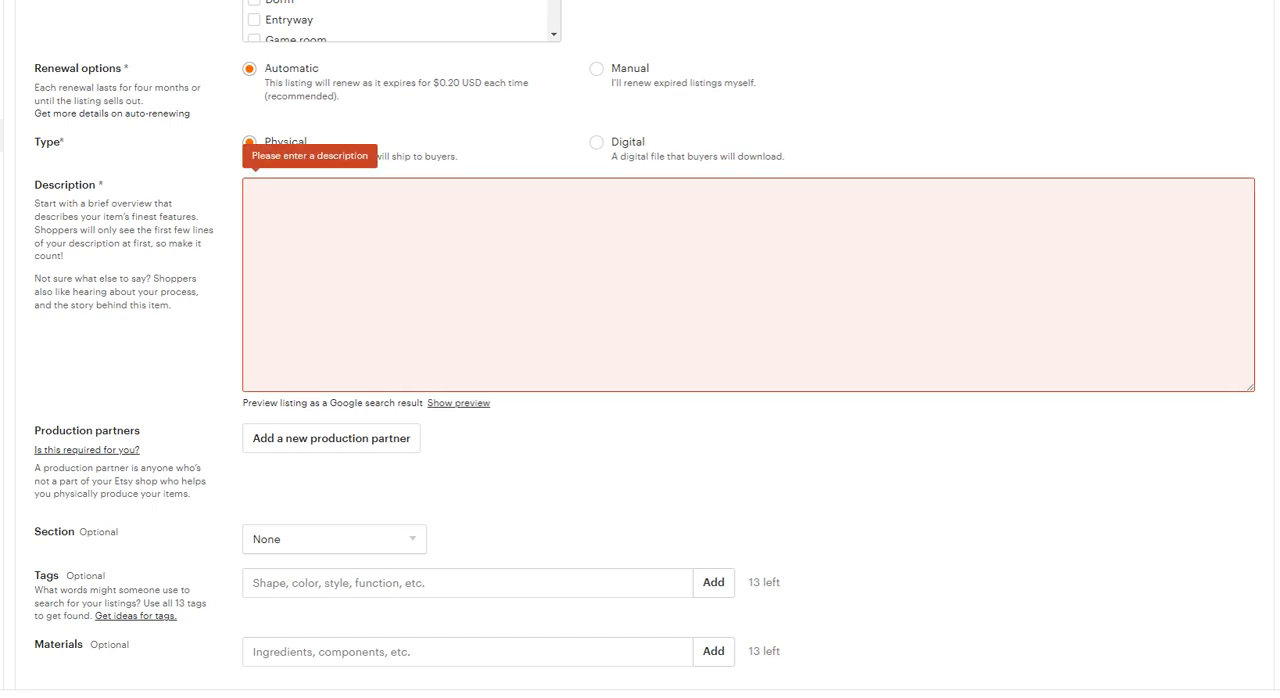
{"action": "scroll", "coordinate": [640, 350], "scroll_direction": "down", "scroll_amount": 2}
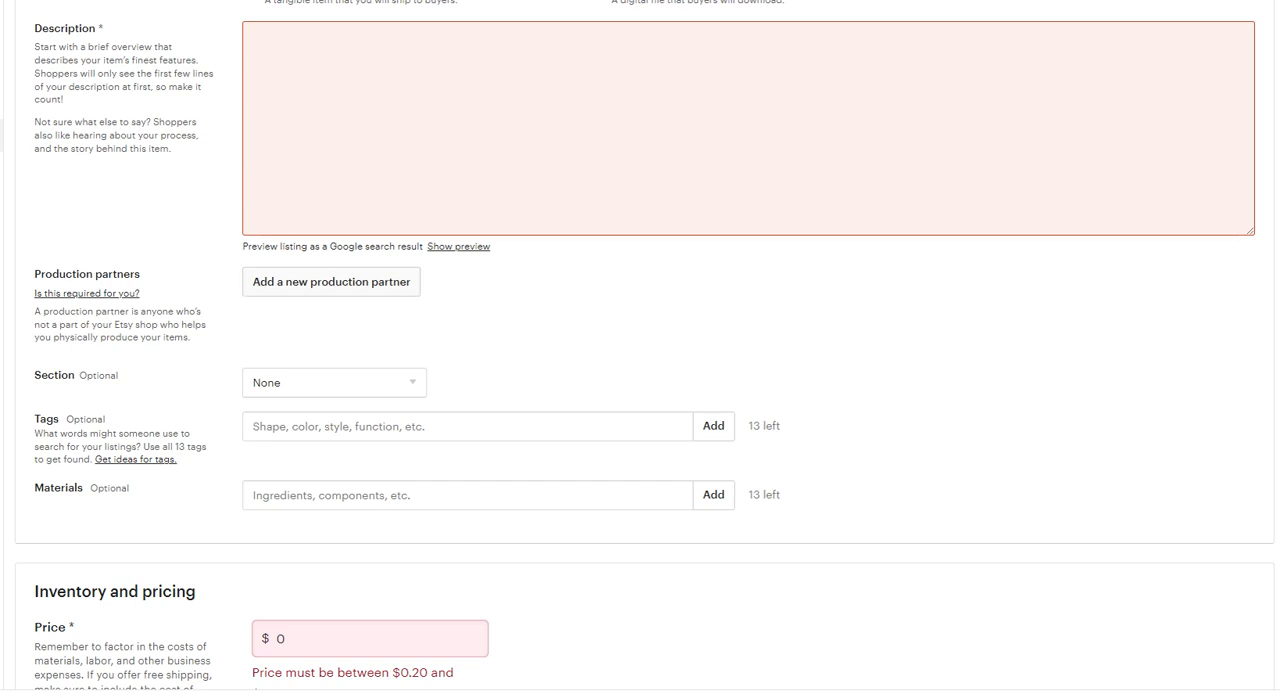
{"action": "scroll", "coordinate": [640, 350], "scroll_direction": "down", "scroll_amount": 1}
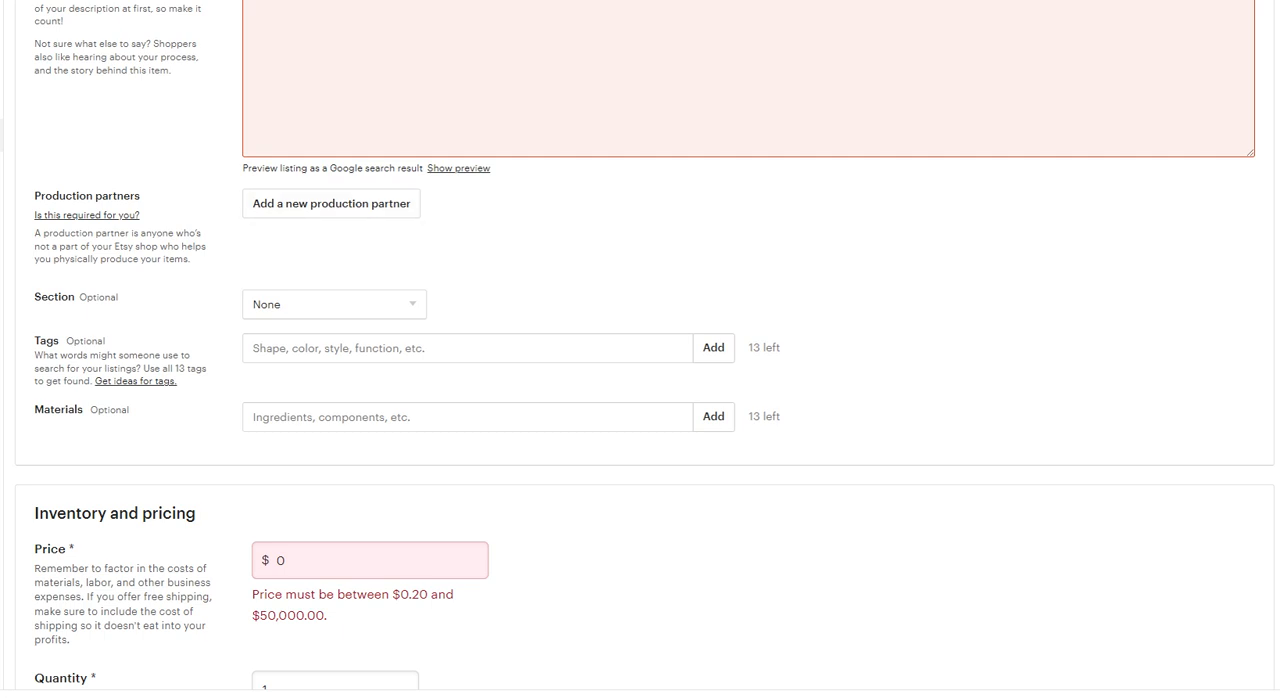
{"action": "left_click", "coordinate": [334, 304]}
{"action": "left_click", "coordinate": [540, 281]}
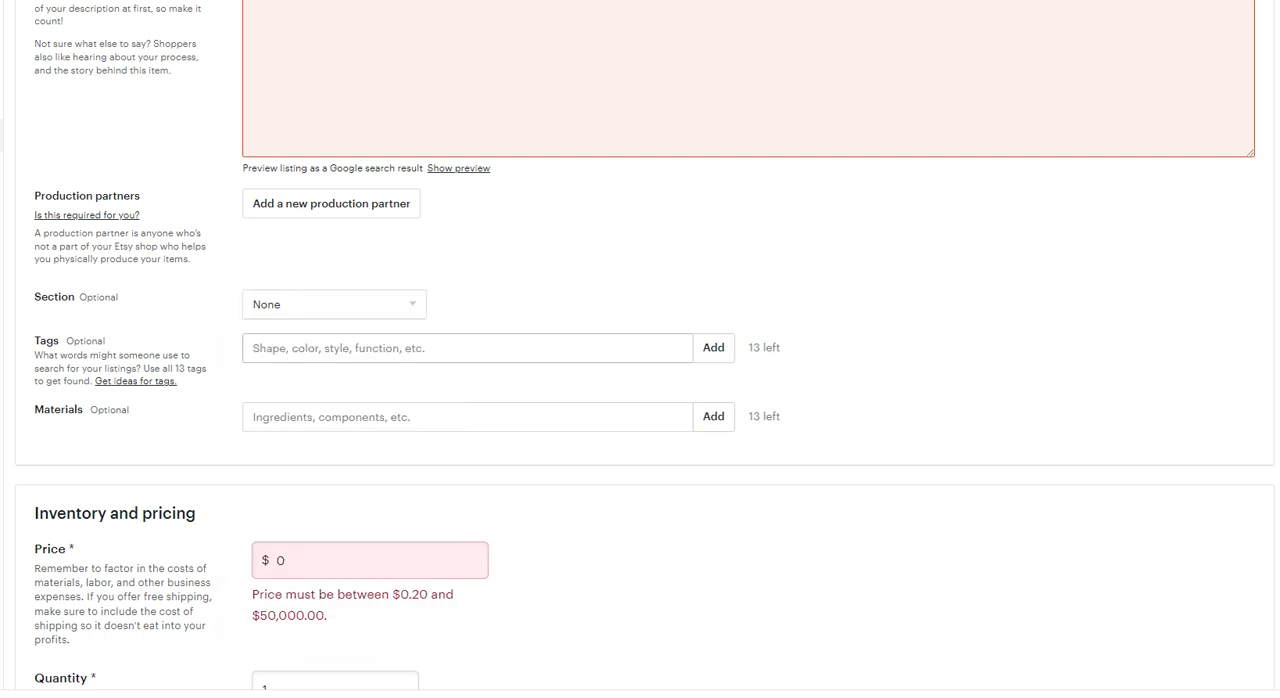
{"action": "left_click", "coordinate": [467, 348]}
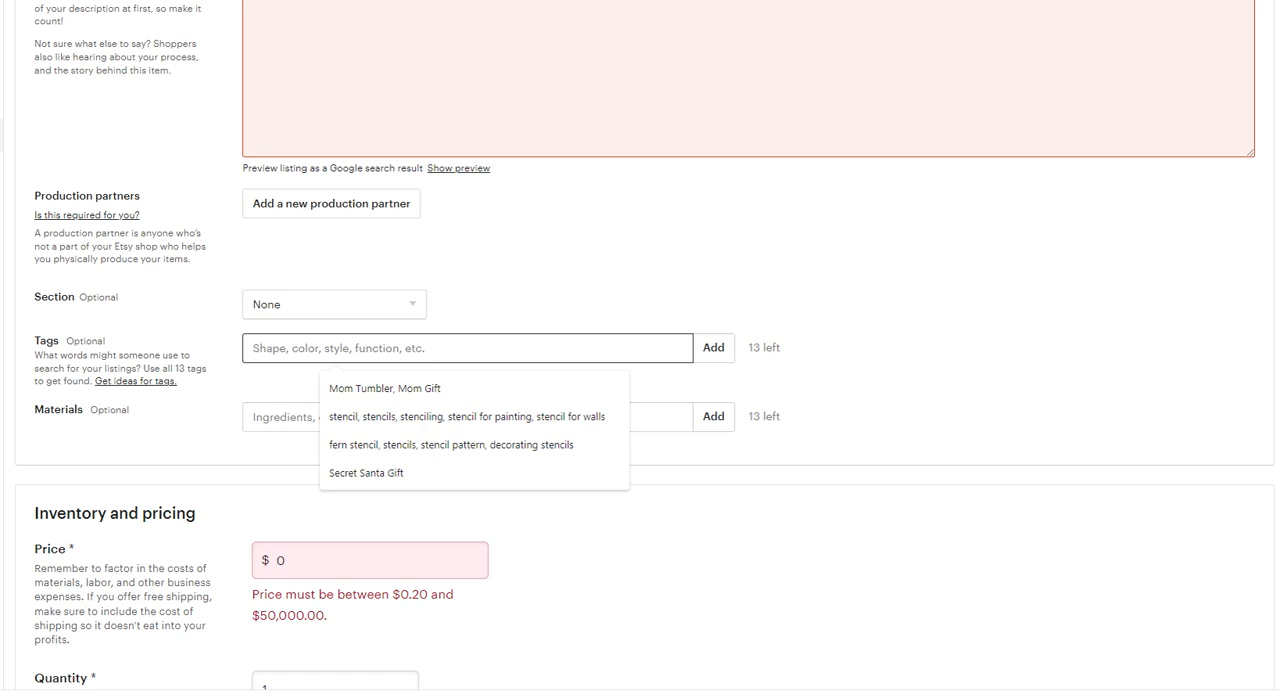
{"action": "left_click", "coordinate": [880, 376]}
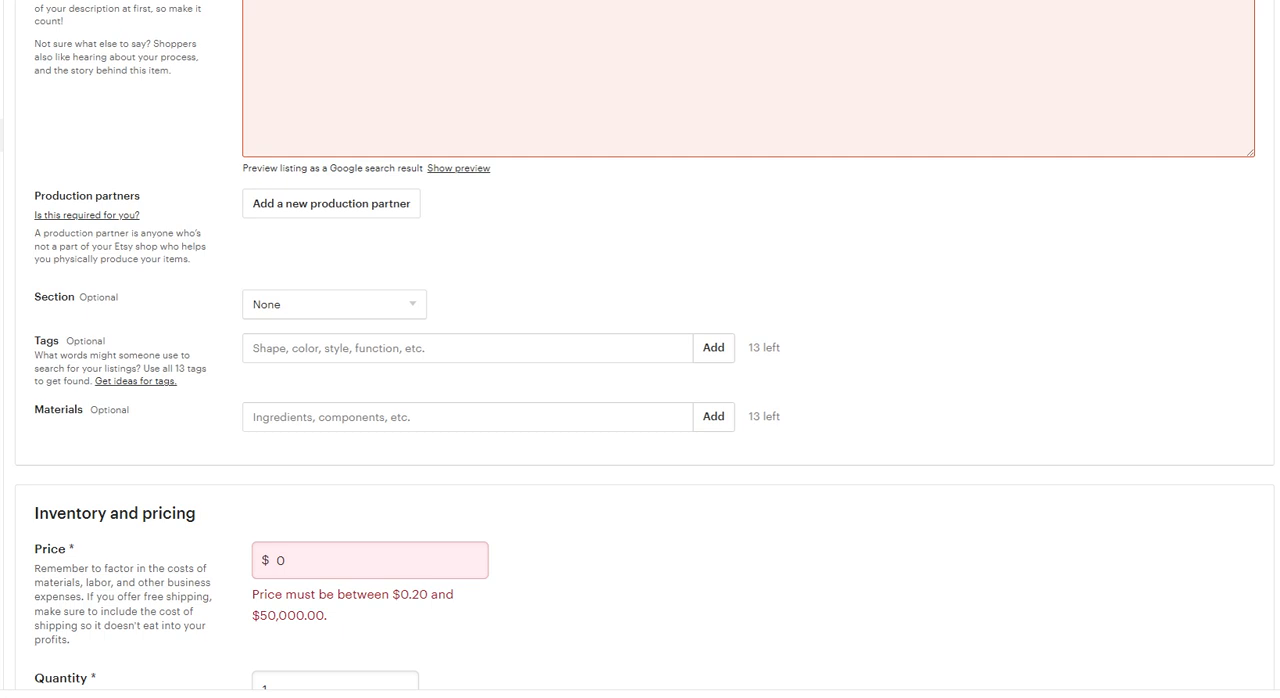
Examine the inventory and pricing, variations, personalization and shipping settings of the listing, including item weight and packed size
{"action": "scroll", "coordinate": [640, 343], "scroll_direction": "down", "scroll_amount": 4}
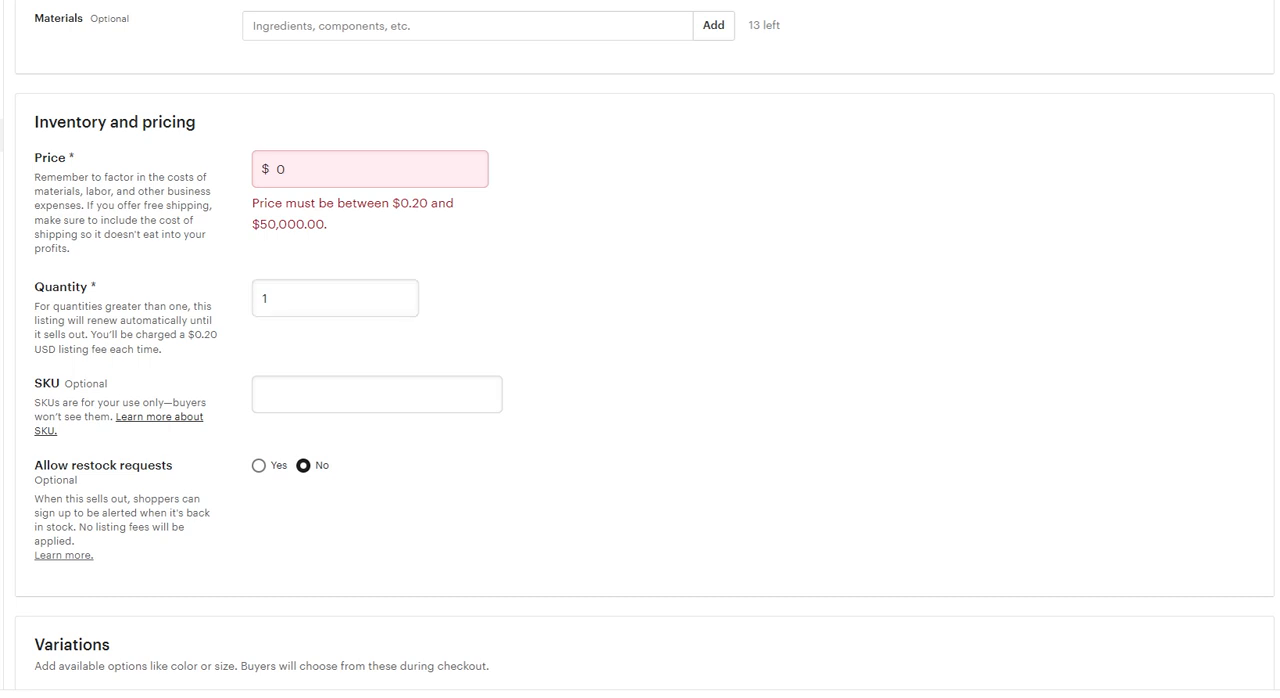
{"action": "scroll", "coordinate": [640, 349], "scroll_direction": "down", "scroll_amount": 3}
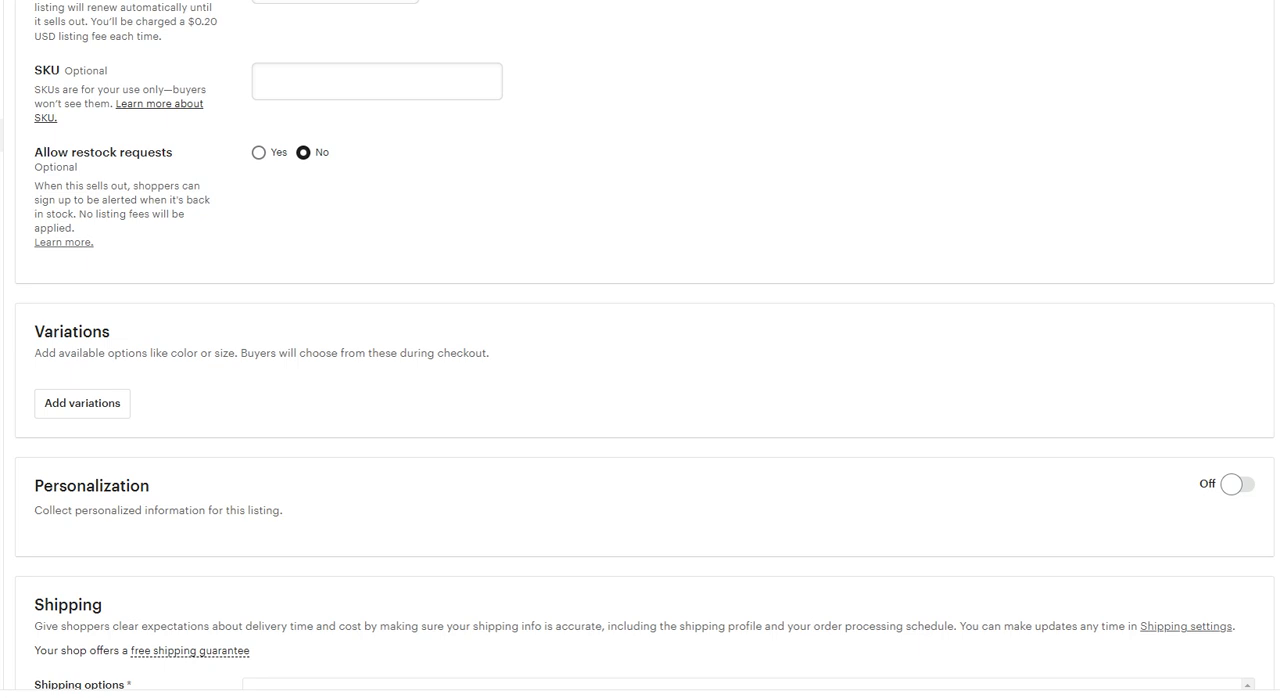
{"action": "scroll", "coordinate": [640, 349], "scroll_direction": "down", "scroll_amount": 2}
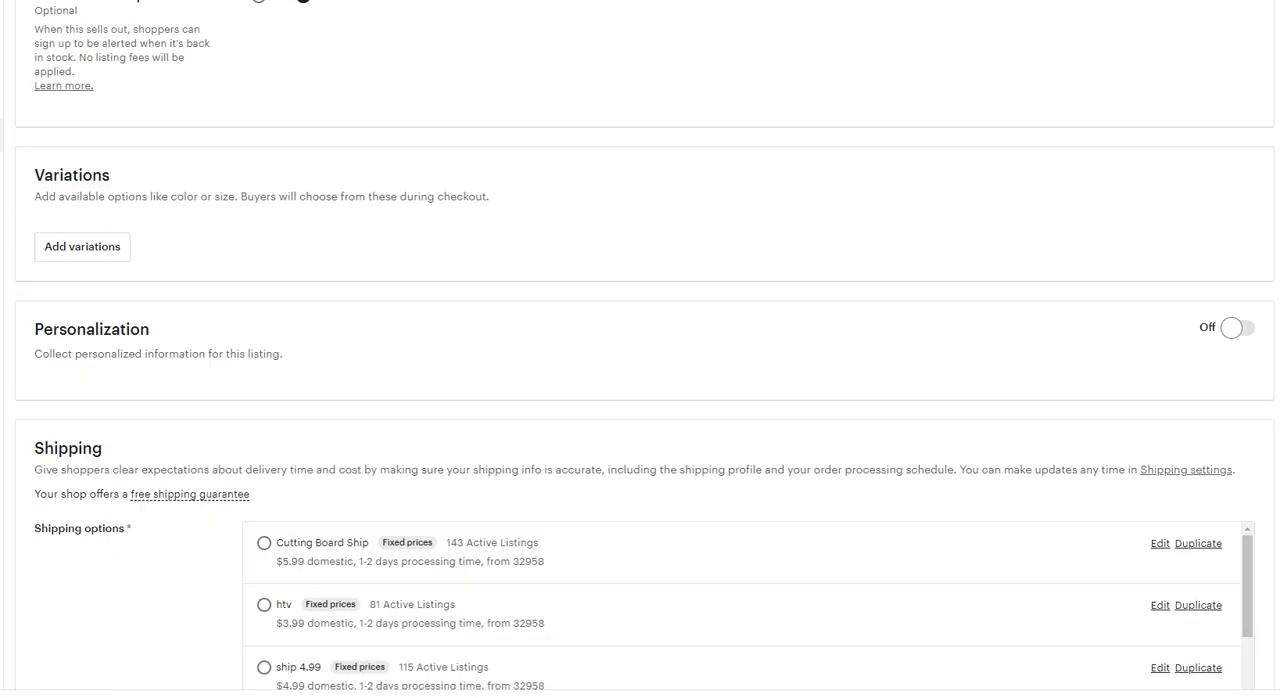
{"action": "scroll", "coordinate": [640, 349], "scroll_direction": "down", "scroll_amount": 4}
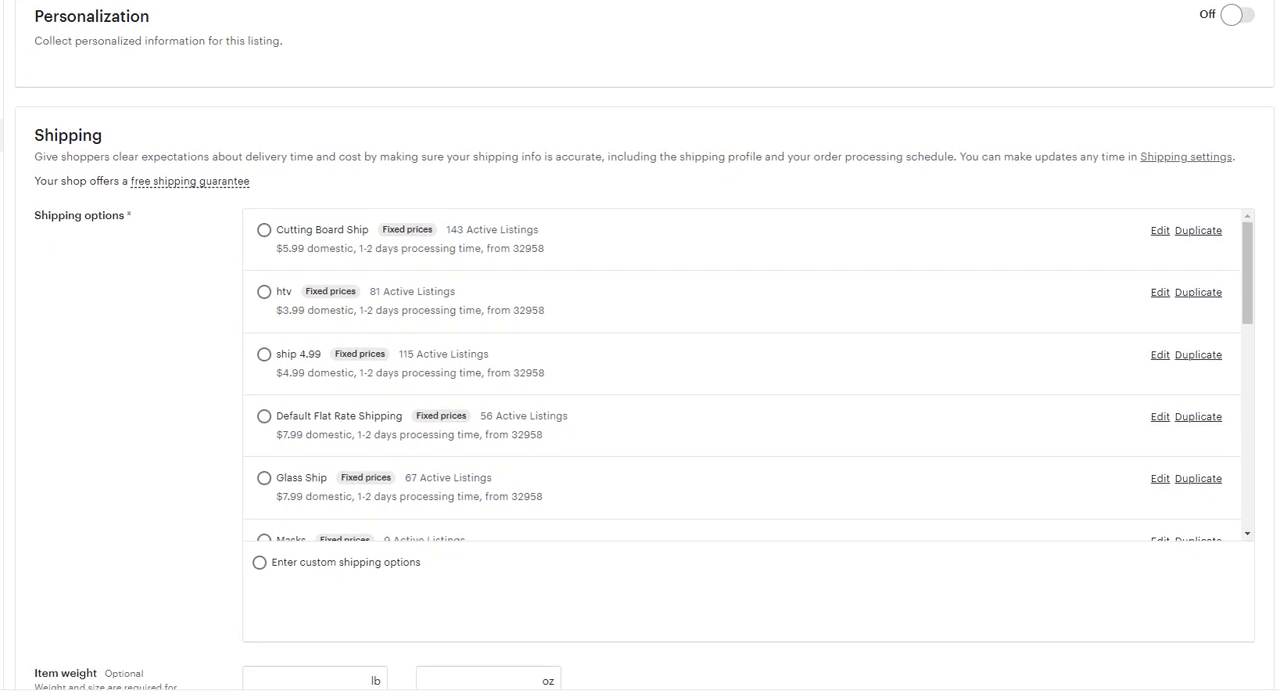
{"action": "scroll", "coordinate": [640, 349], "scroll_direction": "down", "scroll_amount": 1}
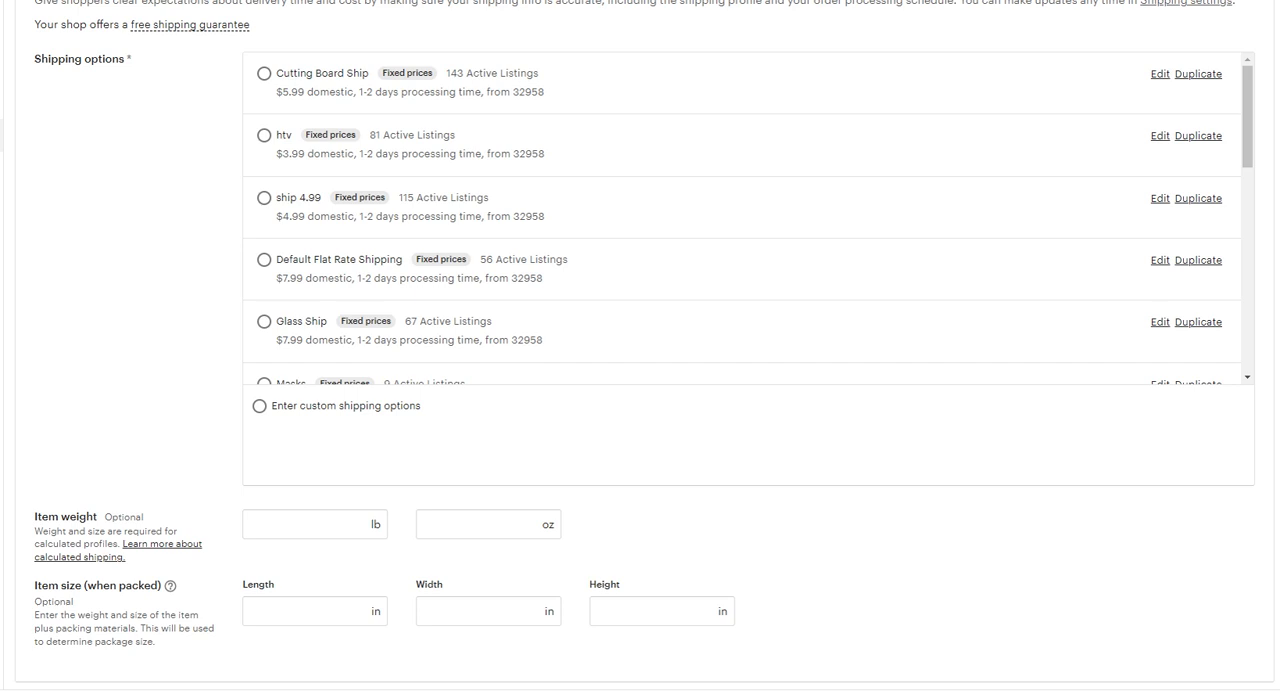
{"action": "scroll", "coordinate": [640, 349], "scroll_direction": "down", "scroll_amount": 4}
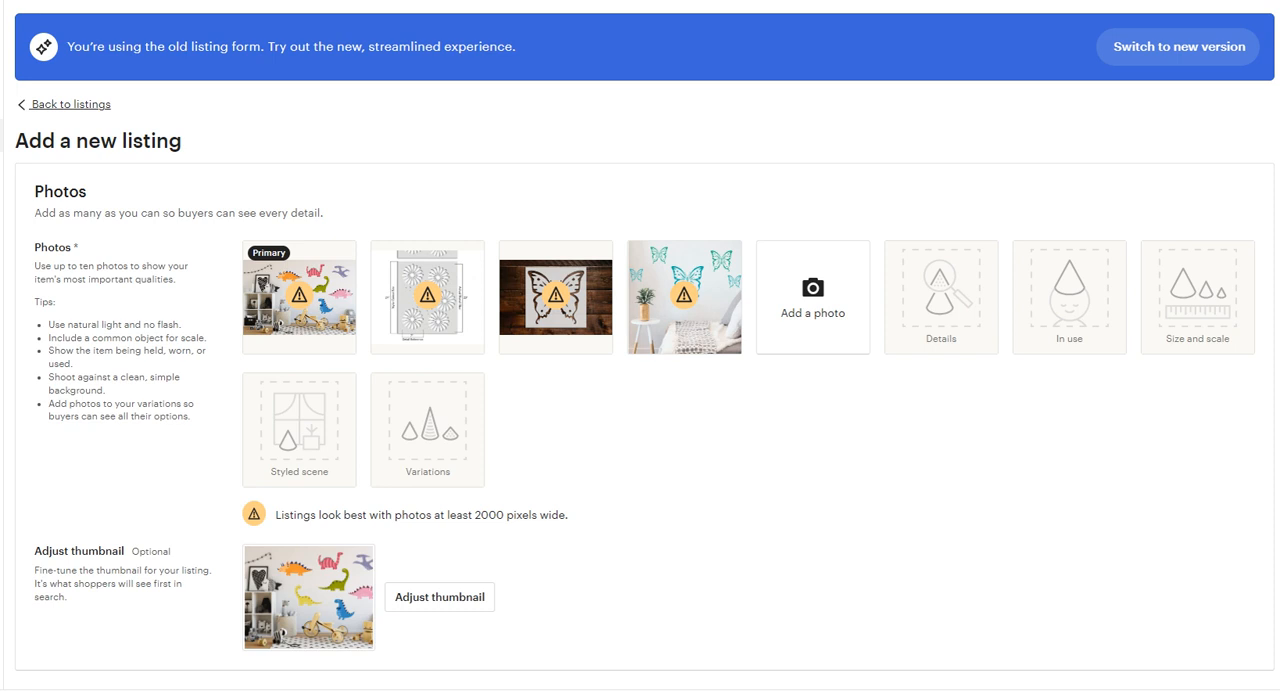
Review the listing's uploaded photos, thumbnail and video section at the start of the form
{"action": "mouse_move", "coordinate": [272, 286]}
{"action": "scroll", "coordinate": [640, 350], "scroll_direction": "down", "scroll_amount": 3}
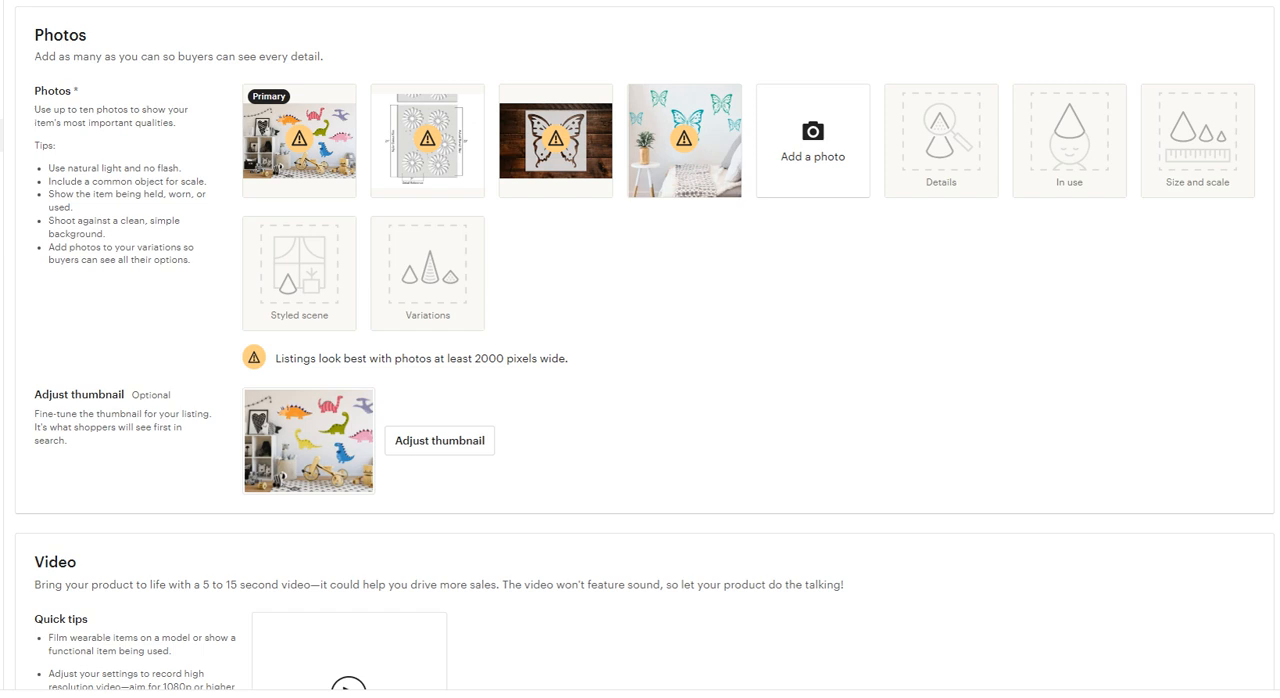
{"action": "scroll", "coordinate": [644, 345], "scroll_direction": "down", "scroll_amount": 5}
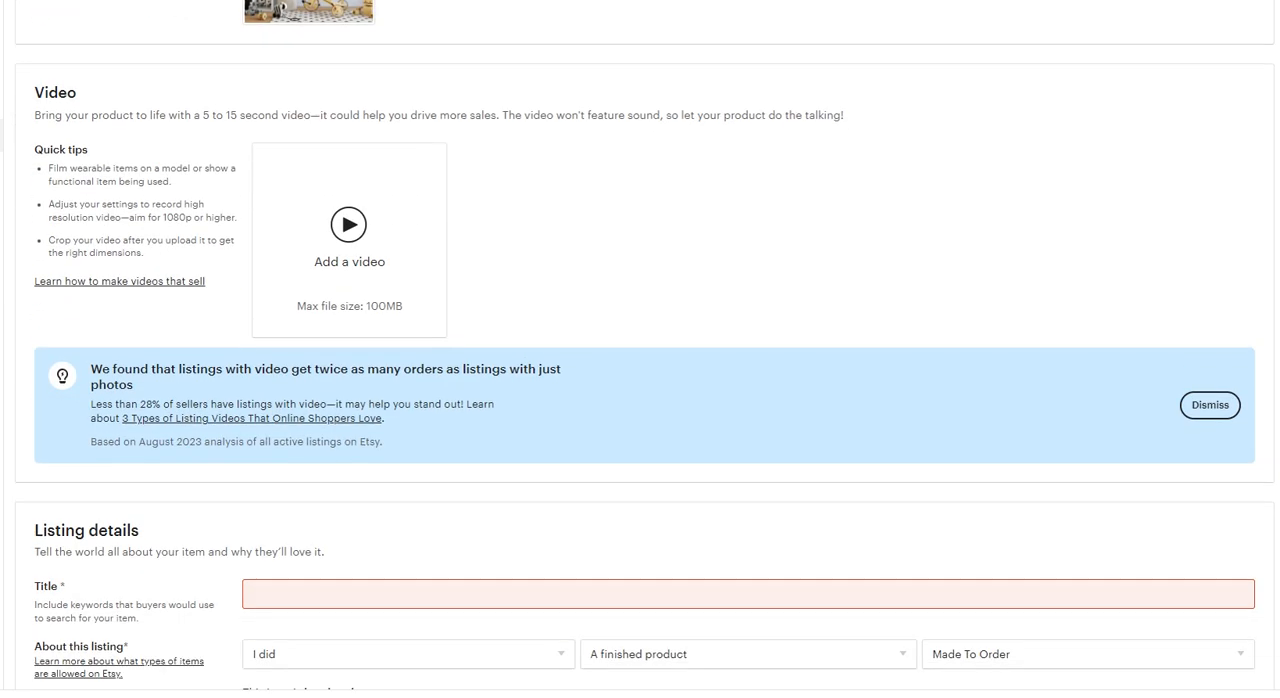
{"action": "scroll", "coordinate": [644, 345], "scroll_direction": "up", "scroll_amount": 4}
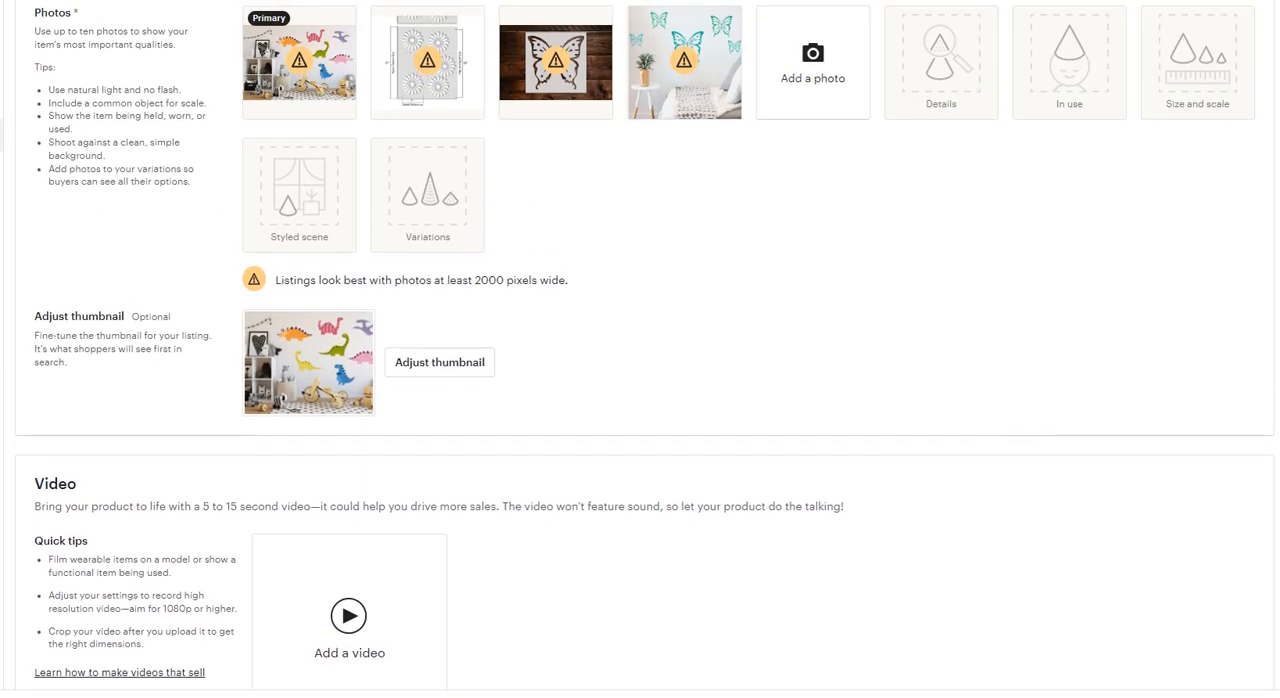